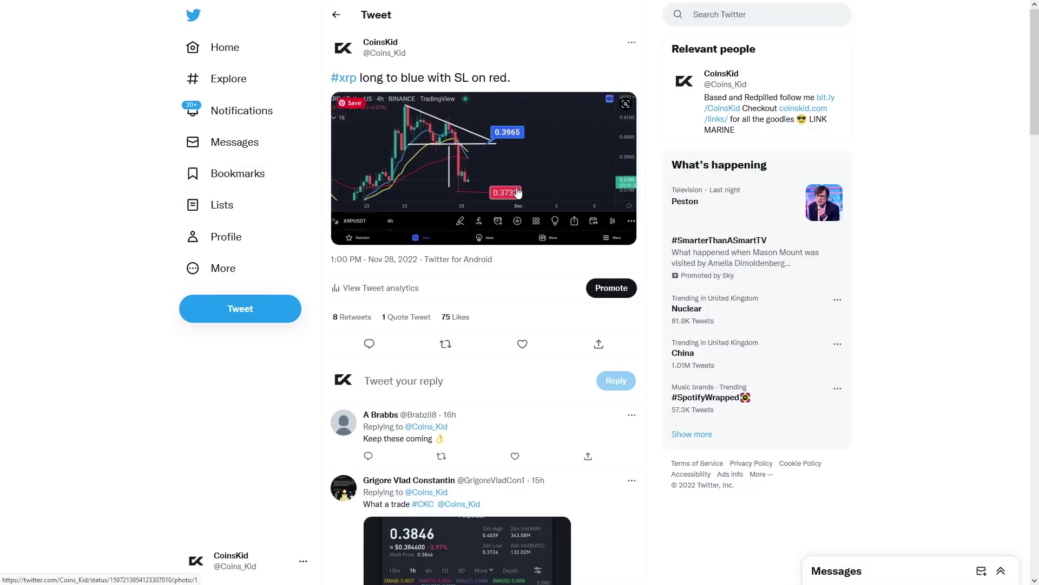
- Open the XRP chart image attached to the tweet
click(460, 142)
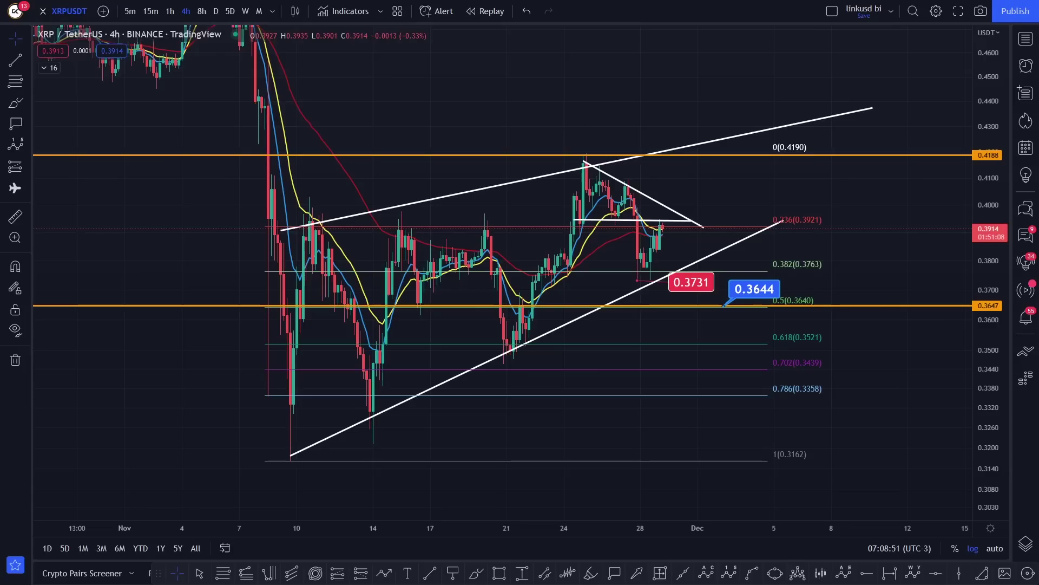
- Circle the area around the 0 (0.4190) Fibonacci level and the late-September low at the orange 0.4188 line with the Brush
scroll(648, 348, up, 2)
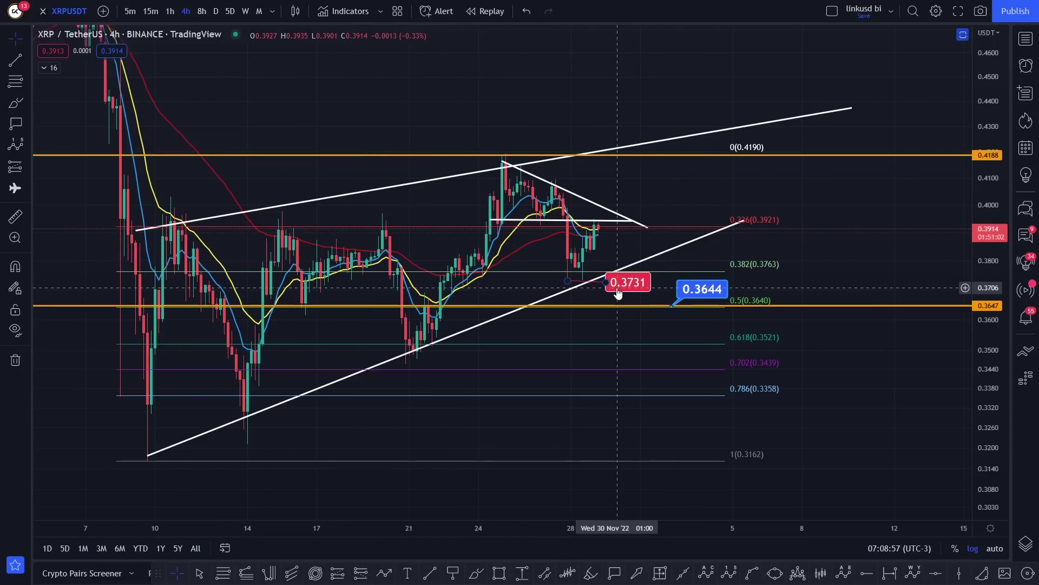
drag(151, 267, 211, 273)
scroll(585, 281, down, 5)
drag(993, 158, 986, 318)
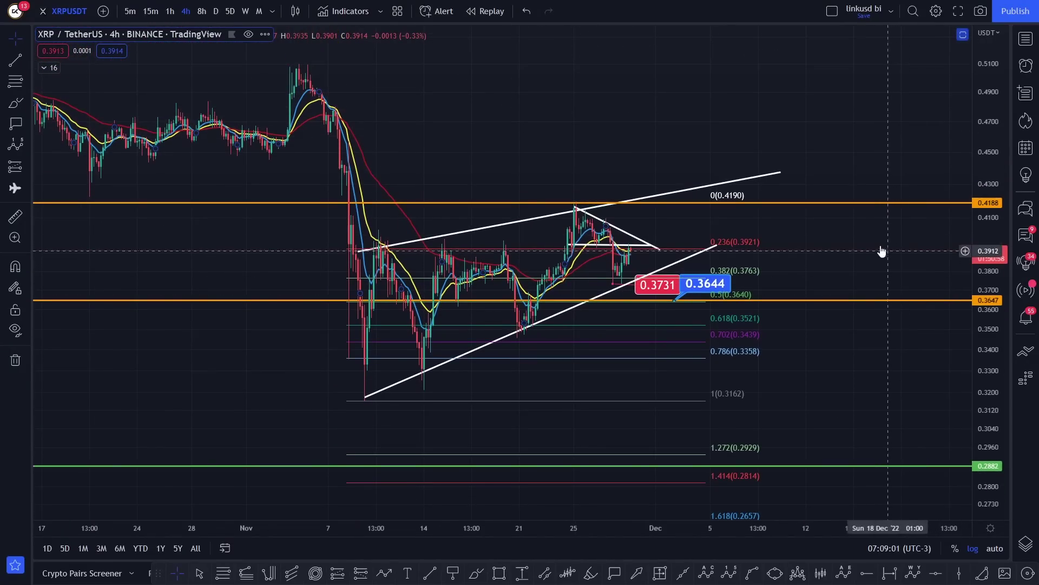
drag(538, 96, 515, 111)
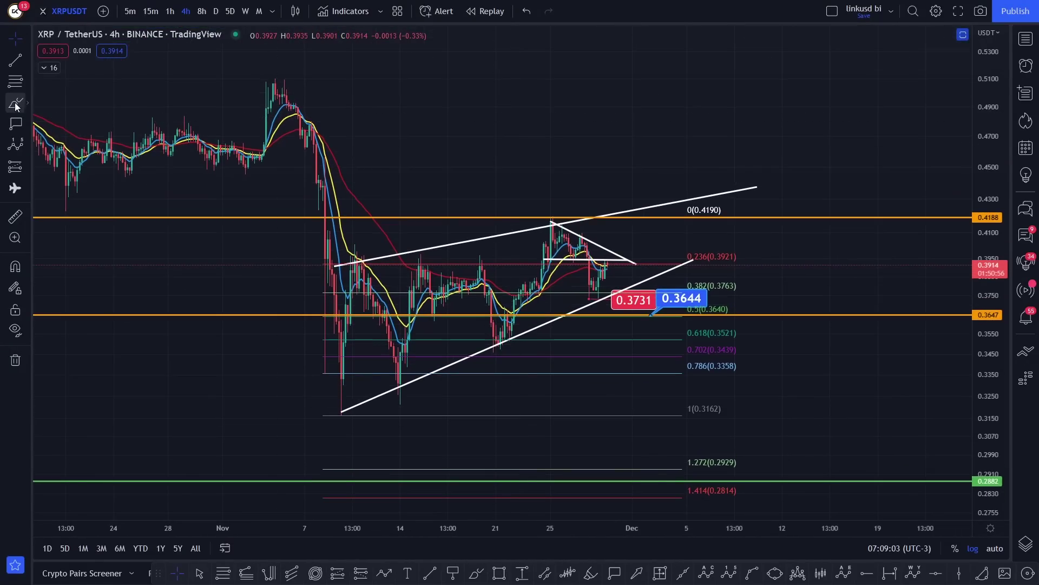
mouse_move(733, 197)
mouse_down()
mouse_move(706, 187)
mouse_move(756, 208)
mouse_move(676, 244)
mouse_move(672, 199)
mouse_up()
scroll(688, 198, down, 5)
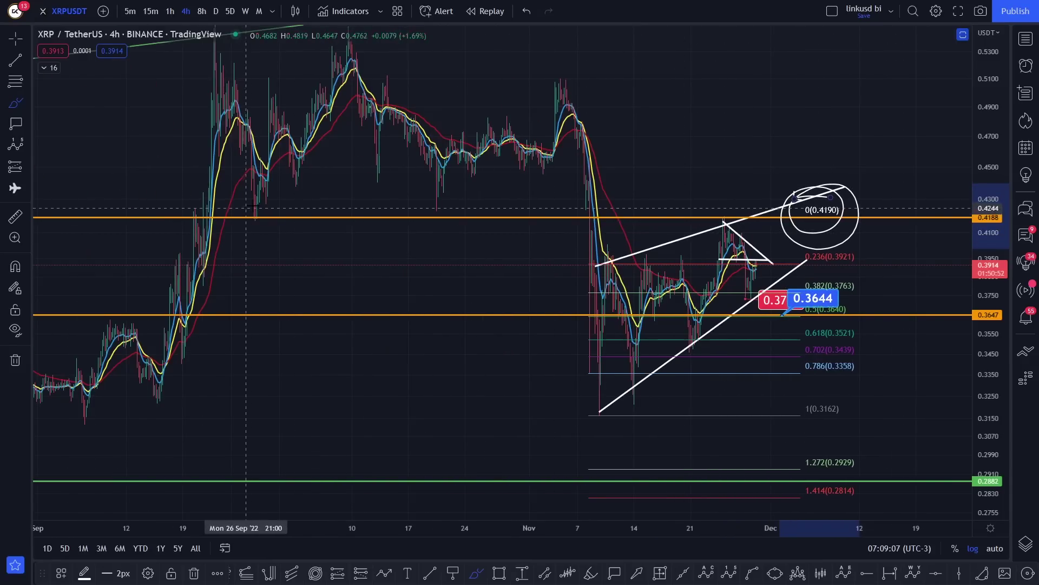
drag(250, 206, 242, 206)
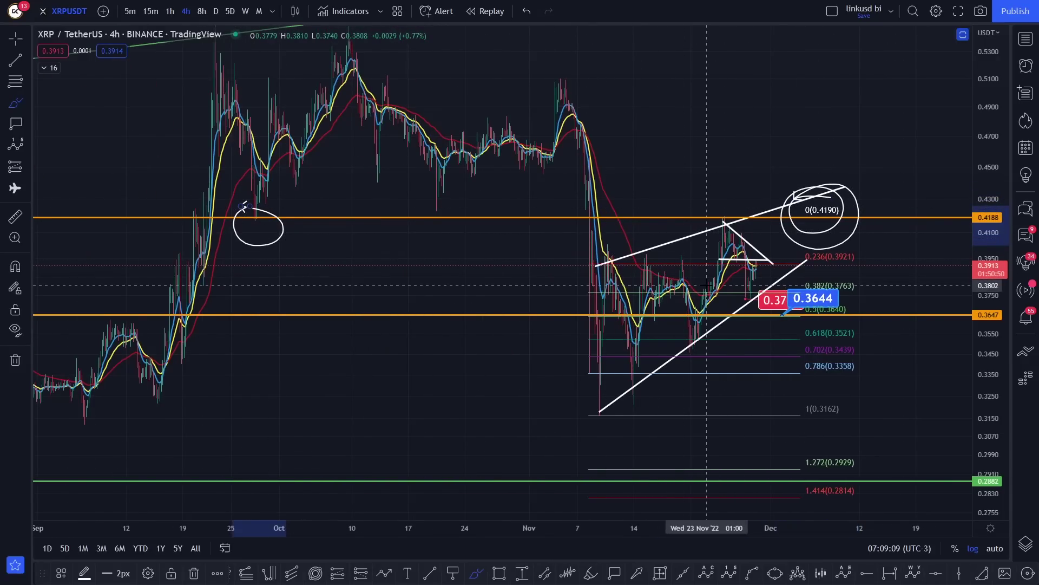
scroll(706, 285, up, 2)
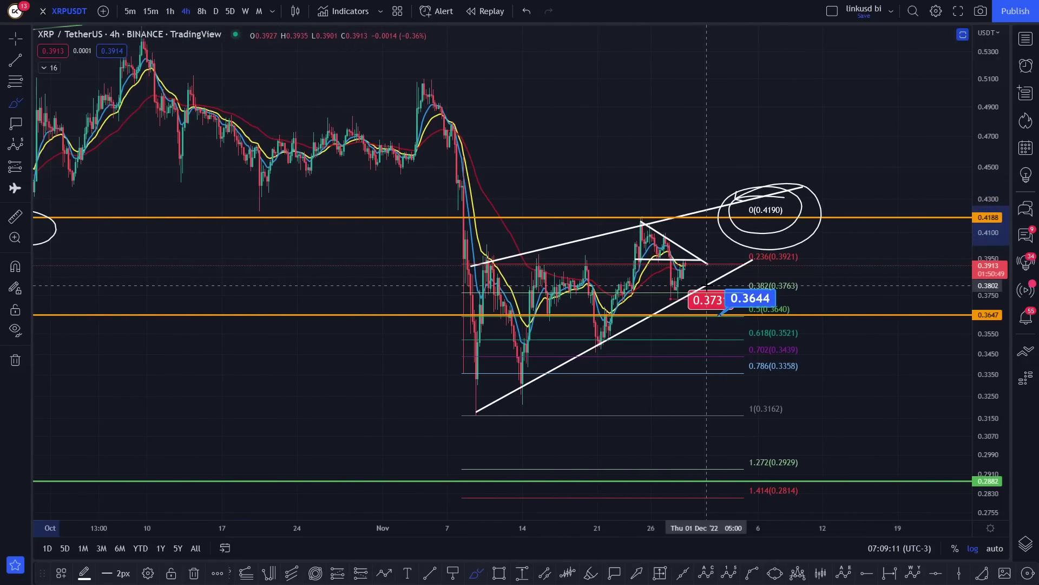
- Undo the brush circles around the 0.4190 level and the September low
key(ctrl+z)
key(ctrl+z)
key(ctrl+z)
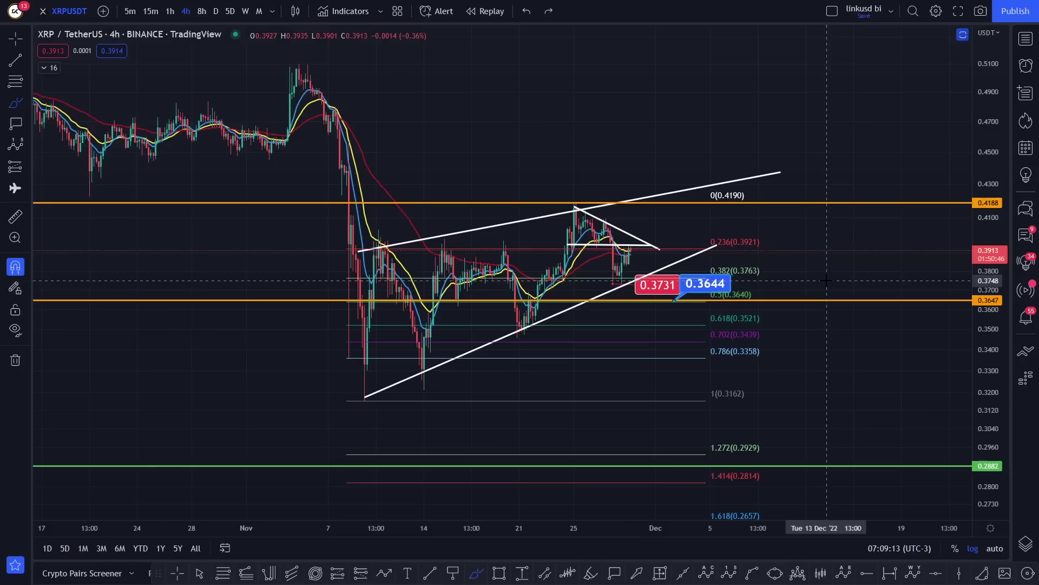
- Brush a price path from the early-November high, zigzagging through the wedge and down to about 0.246, and circle the June low
scroll(828, 279, down, 2)
drag(979, 206, 979, 406)
scroll(643, 276, down, 5)
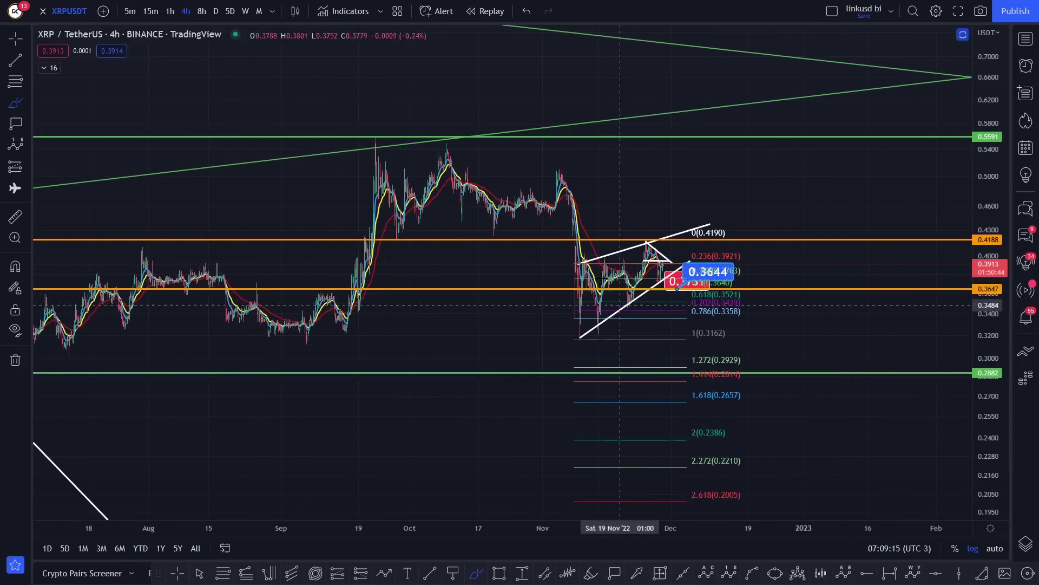
drag(558, 170, 580, 336)
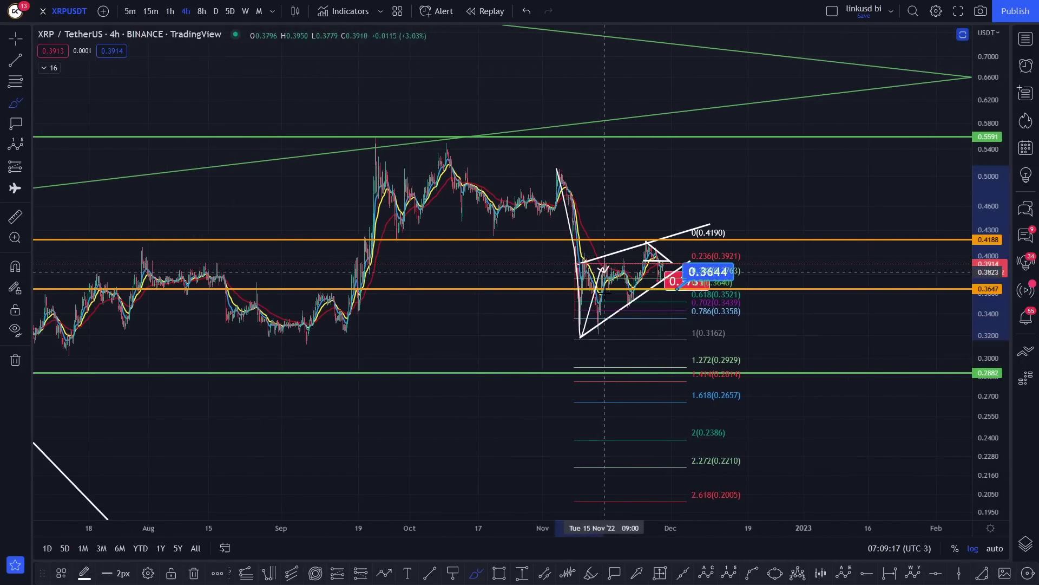
drag(671, 281, 713, 430)
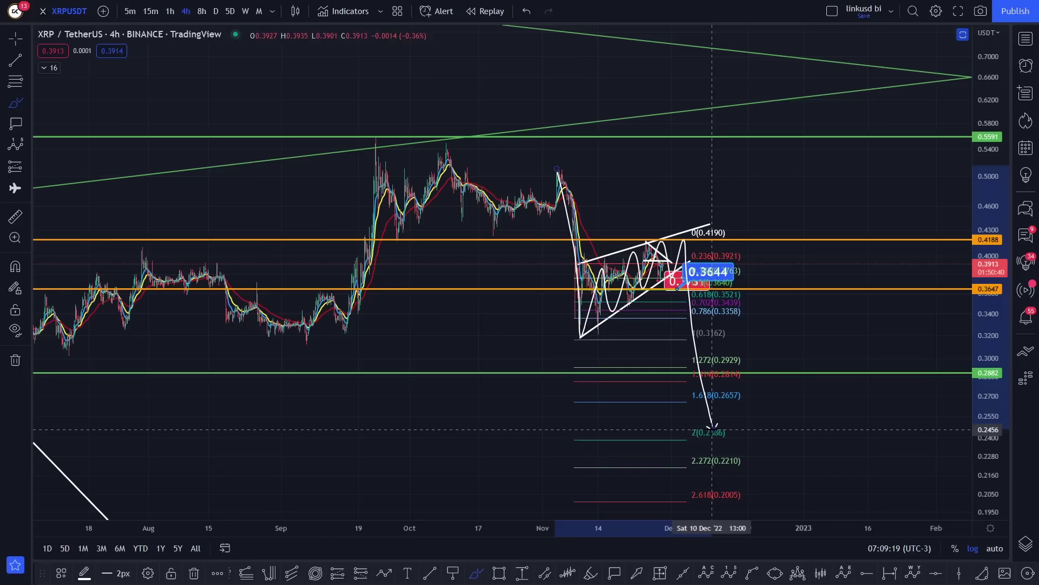
scroll(712, 430, down, 3)
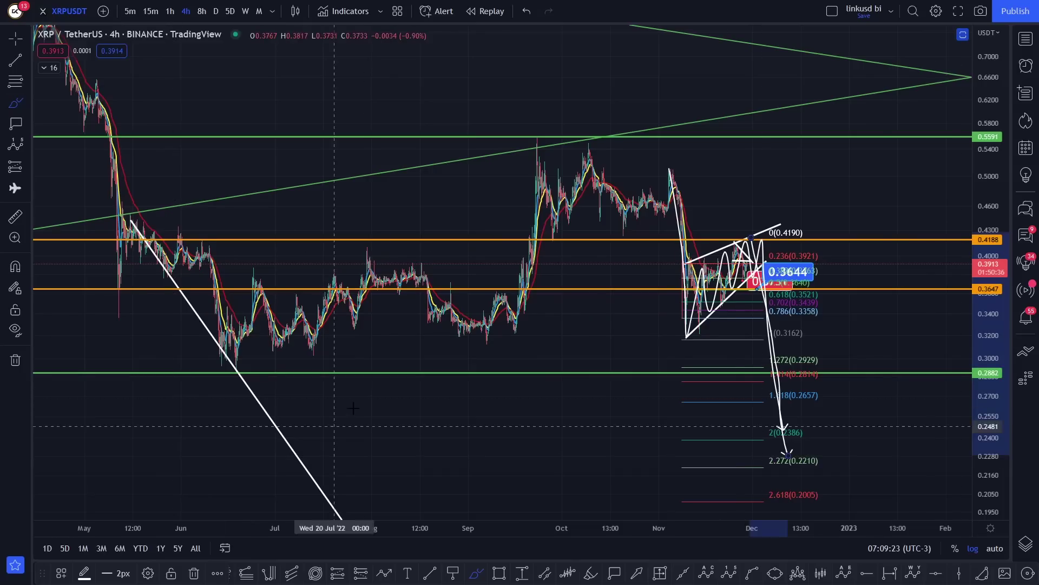
drag(228, 328, 231, 326)
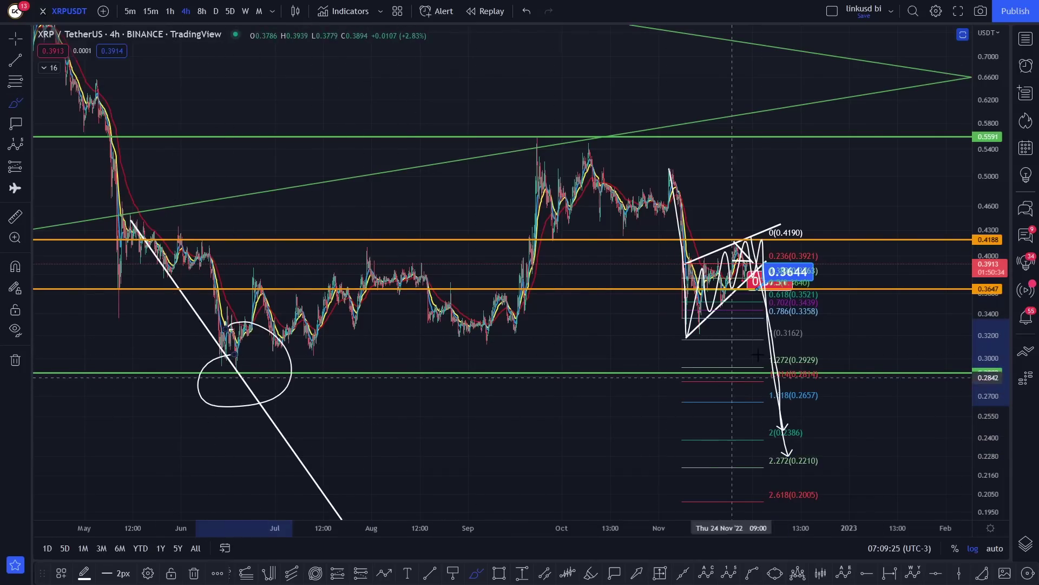
- Undo the brushed price path, its arrow extension and the circle at the June low
key(ctrl+z)
key(ctrl+z)
key(ctrl+z)
key(ctrl+z)
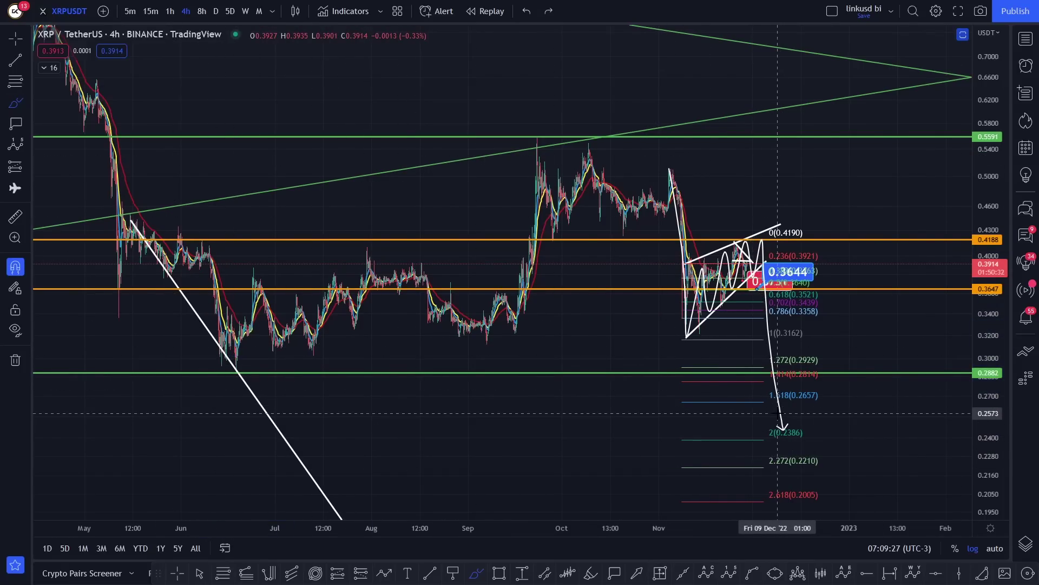
- Brush a wave from the June low over the 0.5591 line and down past the 3 (0.1800) Fibonacci level, and undo it
double_click(988, 91)
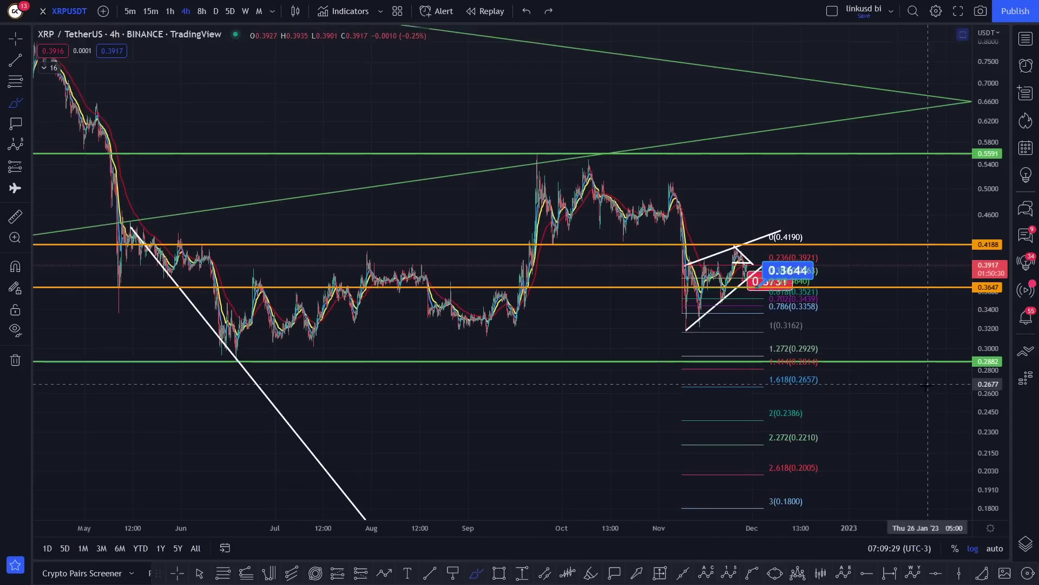
mouse_move(187, 356)
mouse_down()
mouse_move(287, 333)
mouse_move(404, 254)
mouse_up()
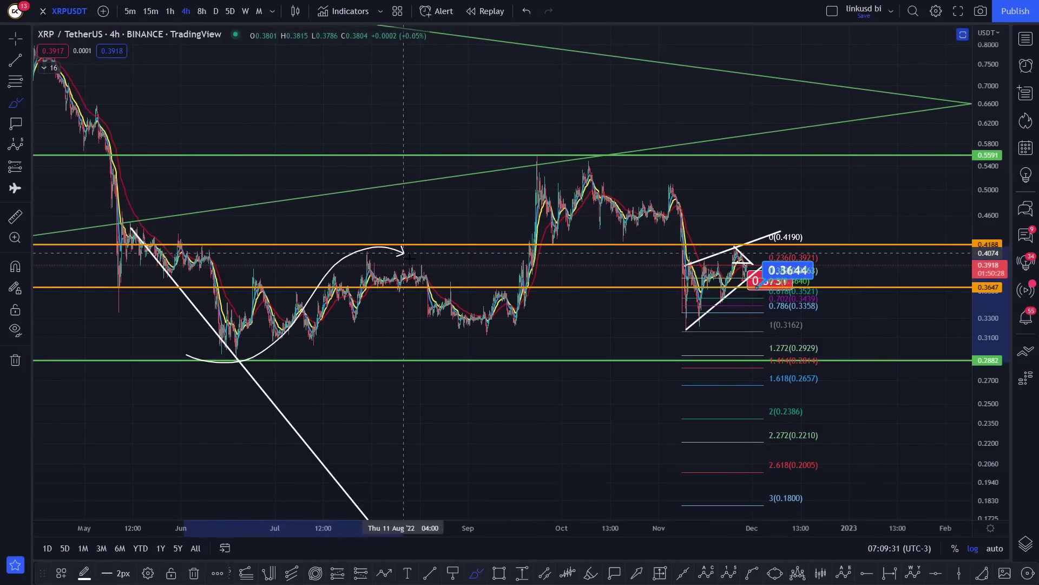
mouse_move(482, 342)
mouse_down()
mouse_move(567, 181)
mouse_move(683, 234)
mouse_move(710, 335)
mouse_move(874, 515)
mouse_up()
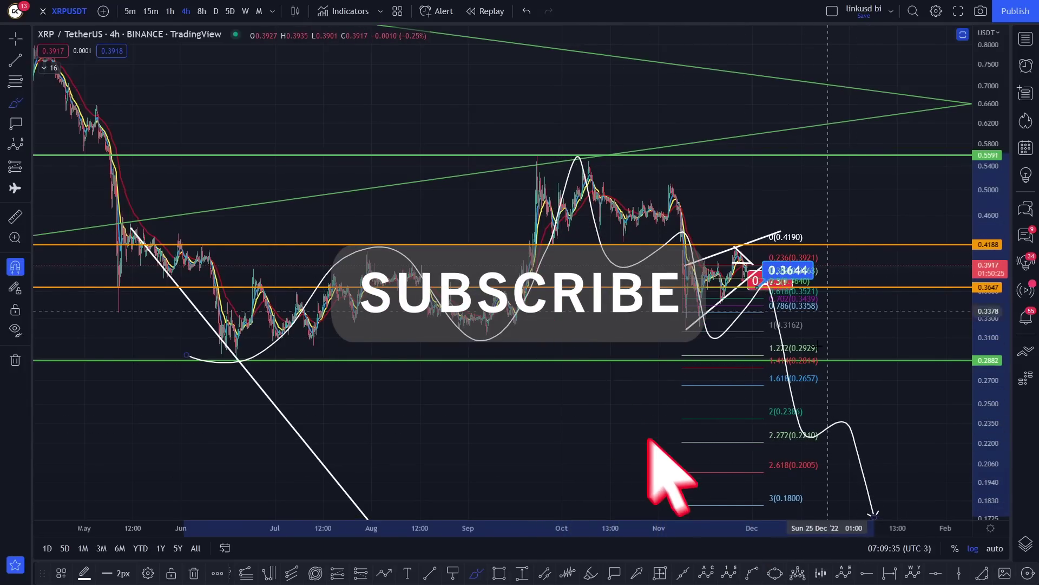
key(ctrl+z)
- Brush a projected price path from the early-November high, swinging between the wedge trendlines and dropping below the 1.618 (0.2657) level to about 0.25
scroll(758, 365, up, 5)
scroll(758, 366, up, 3)
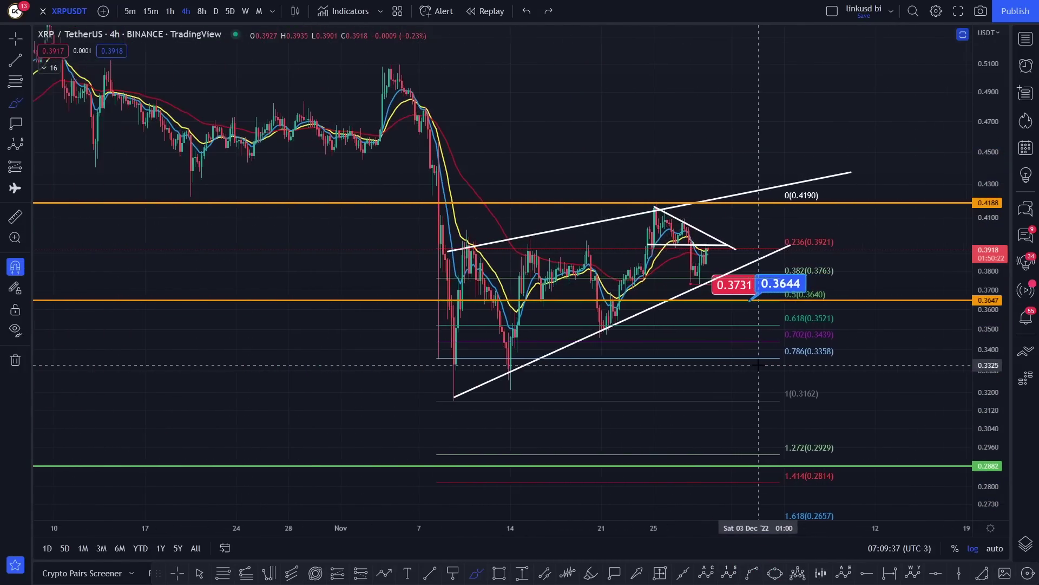
drag(997, 180, 997, 217)
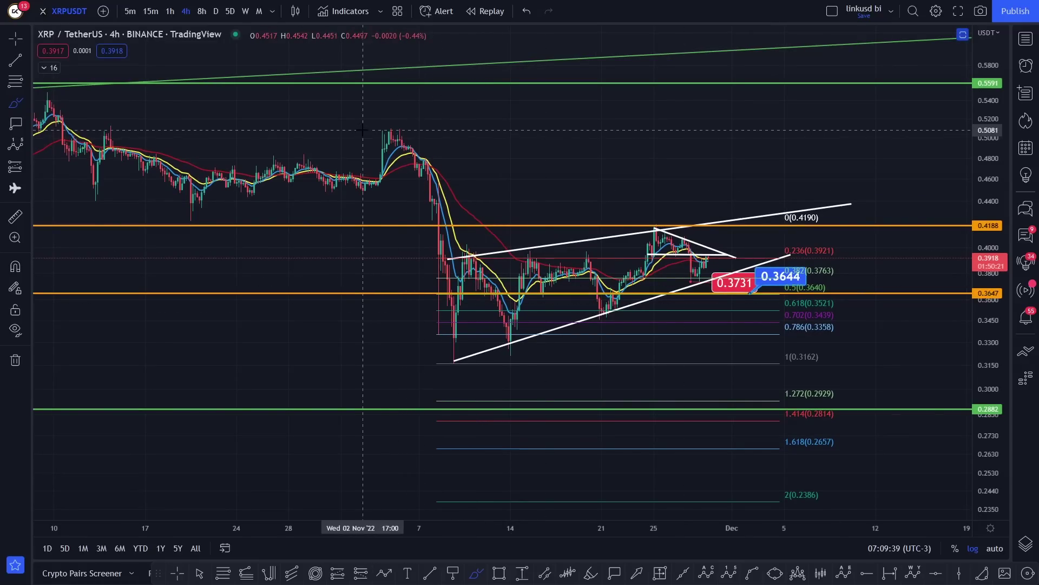
mouse_move(367, 131)
mouse_down()
mouse_move(471, 323)
mouse_move(555, 328)
mouse_move(663, 230)
mouse_move(785, 442)
mouse_up()
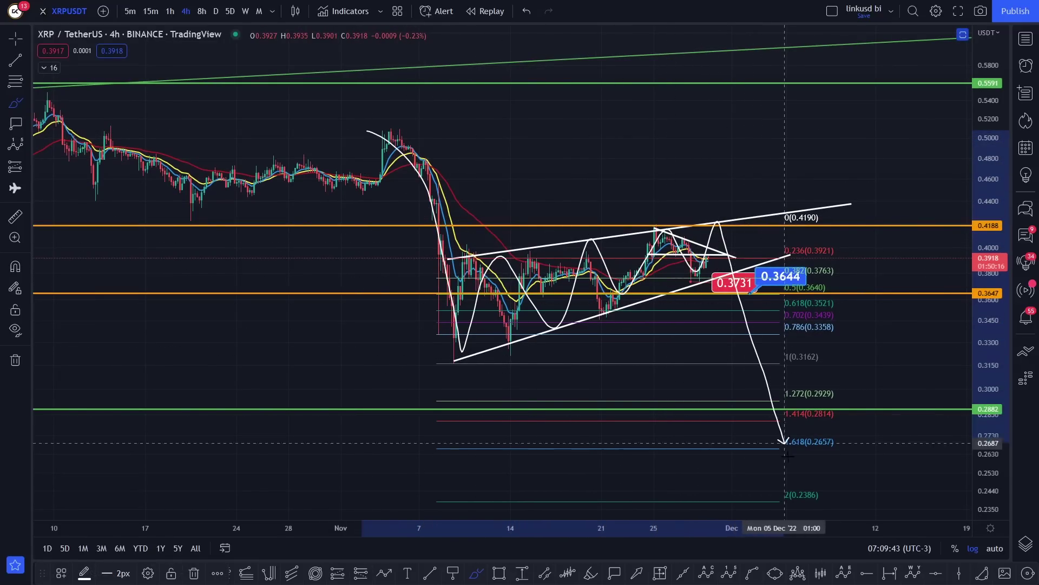
scroll(794, 458, down, 3)
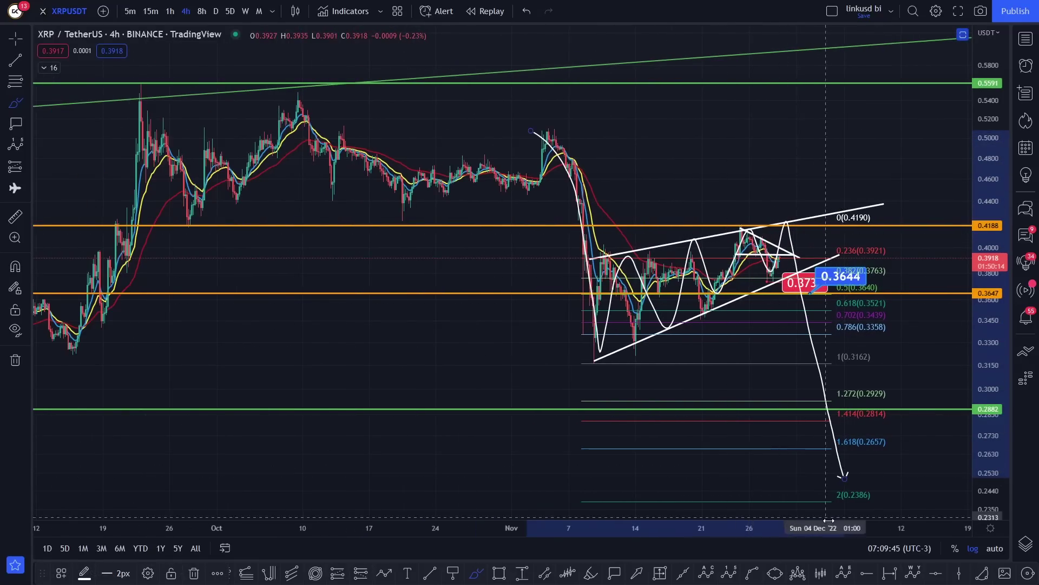
scroll(831, 485, up, 9)
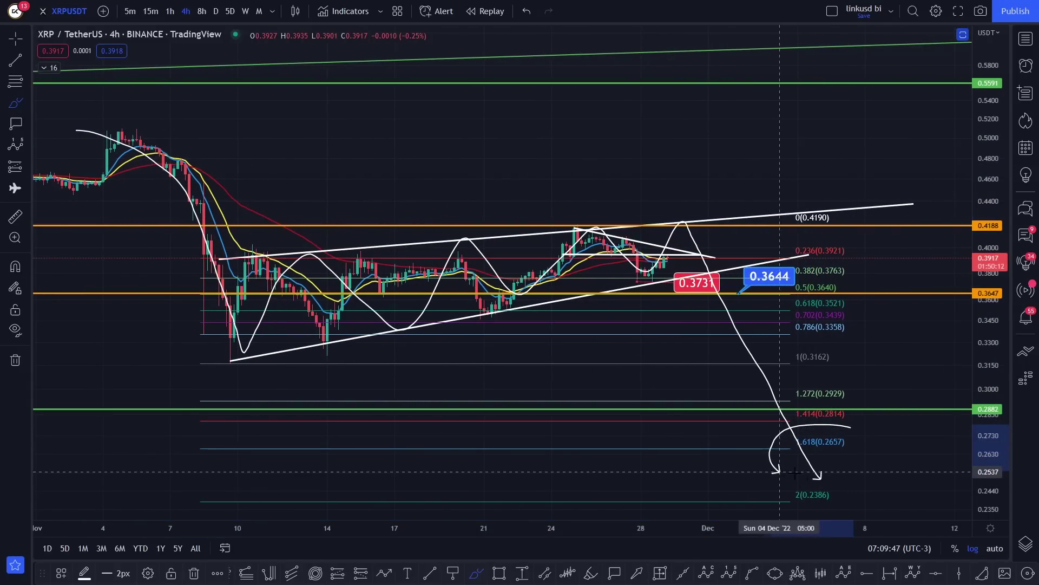
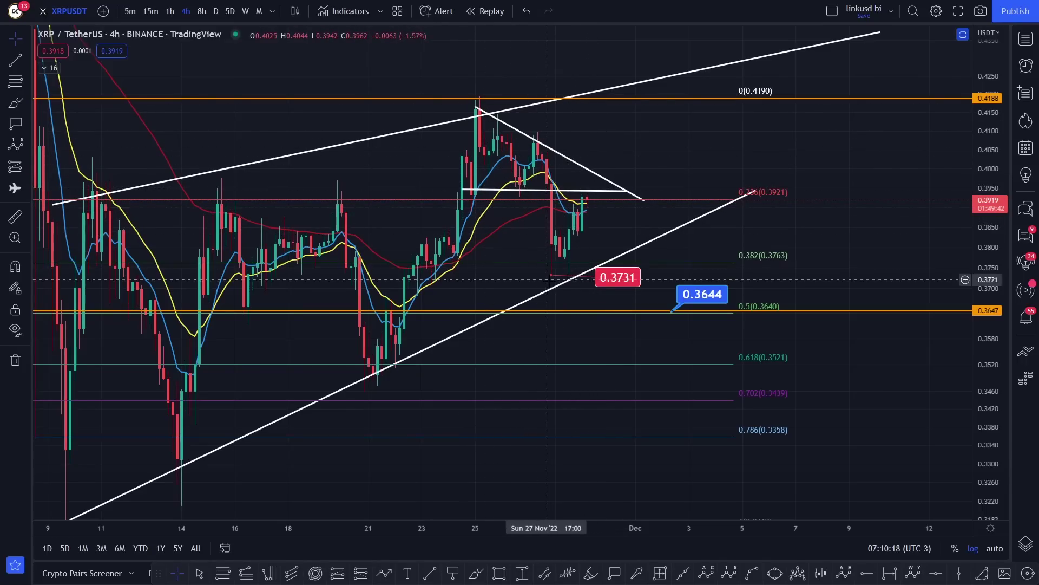
- Brush a circle where price retests the triangle's base line, a zigzag above its upper trendline to about 0.402, and a loop around the triangle
scroll(591, 216, up, 3)
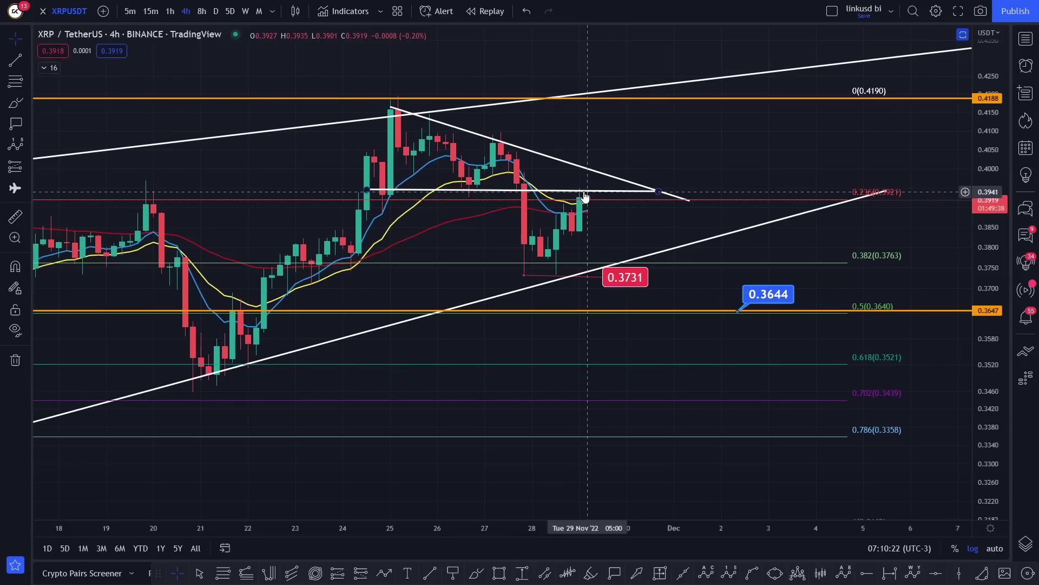
click(11, 103)
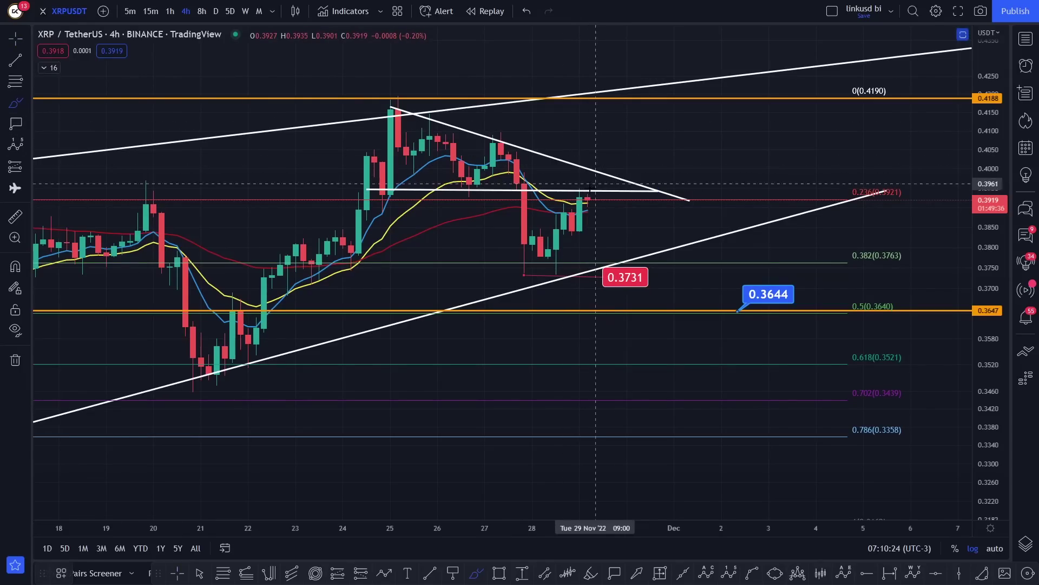
drag(582, 178, 564, 187)
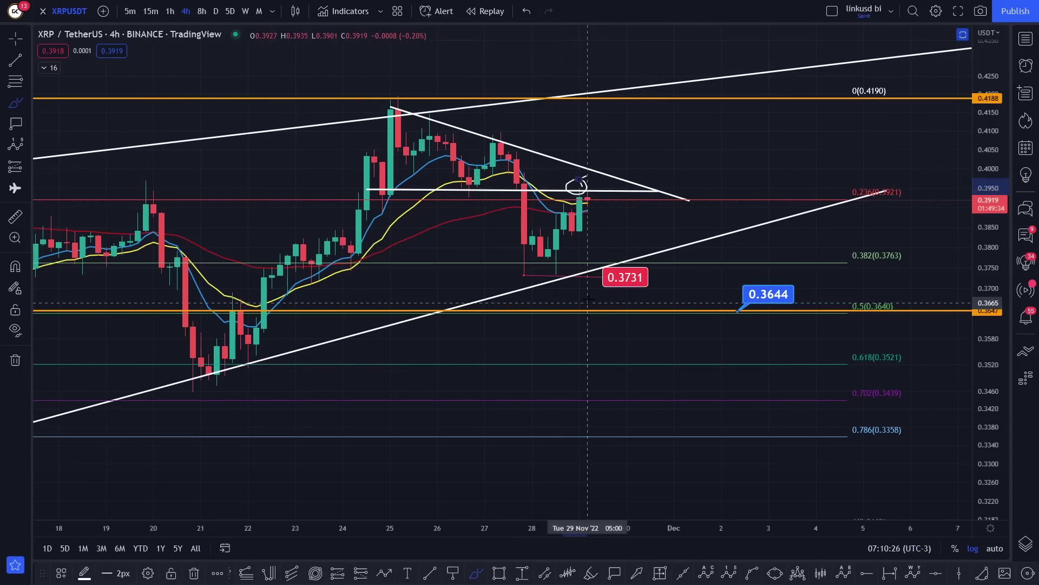
scroll(588, 299, down, 2)
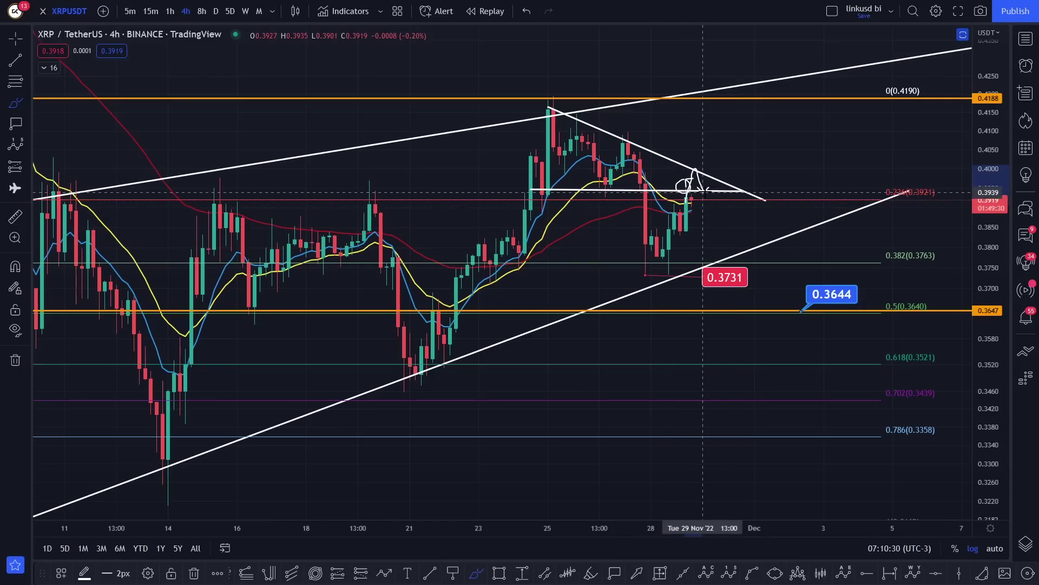
mouse_move(654, 143)
mouse_down()
mouse_move(568, 117)
mouse_move(663, 189)
mouse_move(595, 117)
mouse_up()
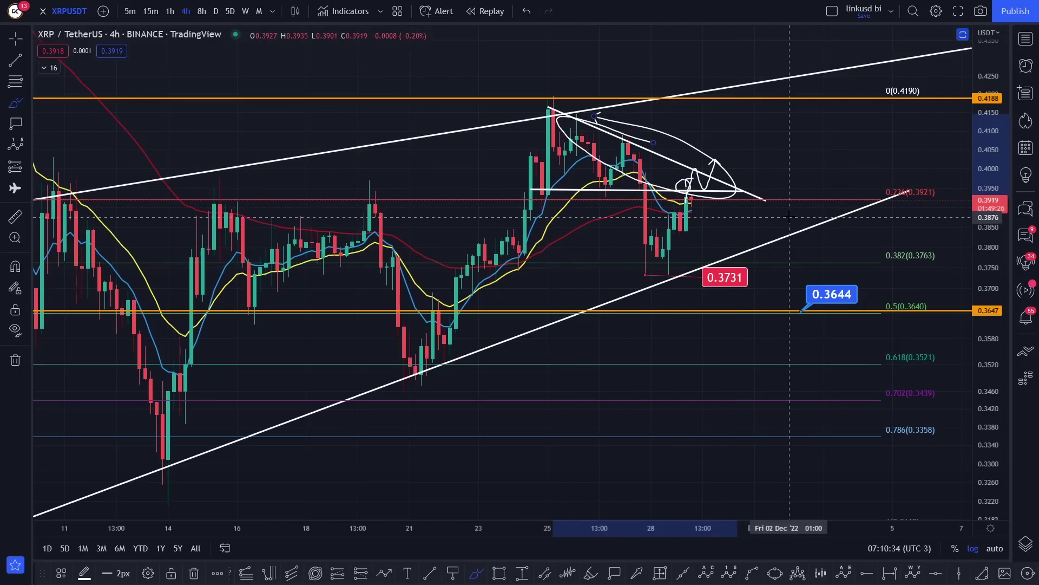
- Brush a path from the current price above the wedge's upper trendline and back to 0.4188, and circle and underline the 0 (0.4190) label
mouse_move(677, 201)
mouse_down()
mouse_move(737, 145)
mouse_move(783, 66)
mouse_move(813, 99)
mouse_up()
mouse_move(919, 79)
mouse_down()
mouse_move(910, 129)
mouse_move(939, 77)
mouse_up()
drag(882, 103, 945, 107)
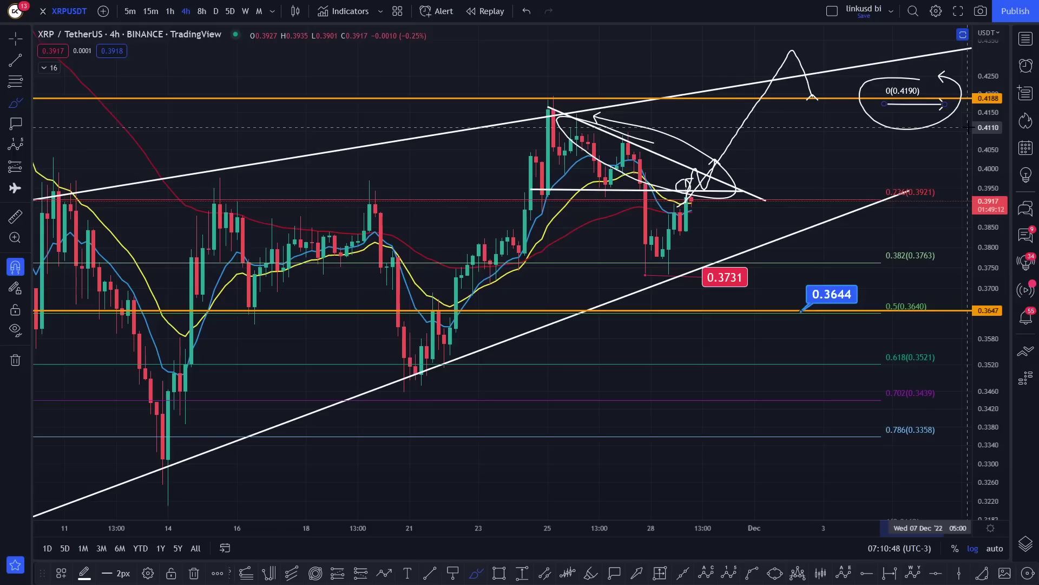
- Undo all brush strokes around the triangle, the rising path and the 0 (0.4190) label, and leave the brush
key(ctrl+z)
key(ctrl+z)
key(ctrl+z)
key(ctrl+z)
key(ctrl+z)
key(ctrl+z)
key(ctrl+z)
key(ctrl+z)
scroll(802, 324, down, 2)
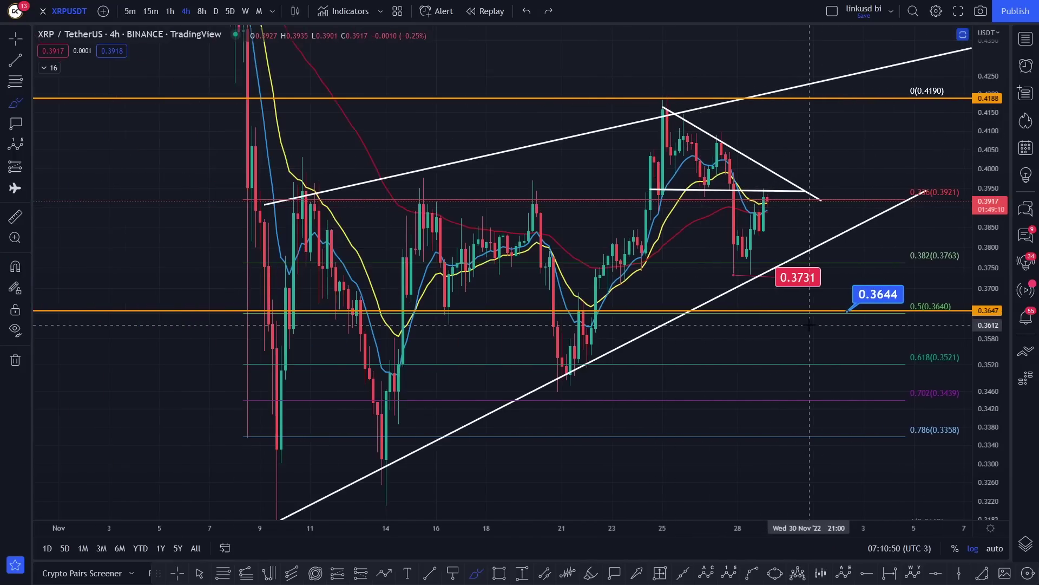
click(16, 38)
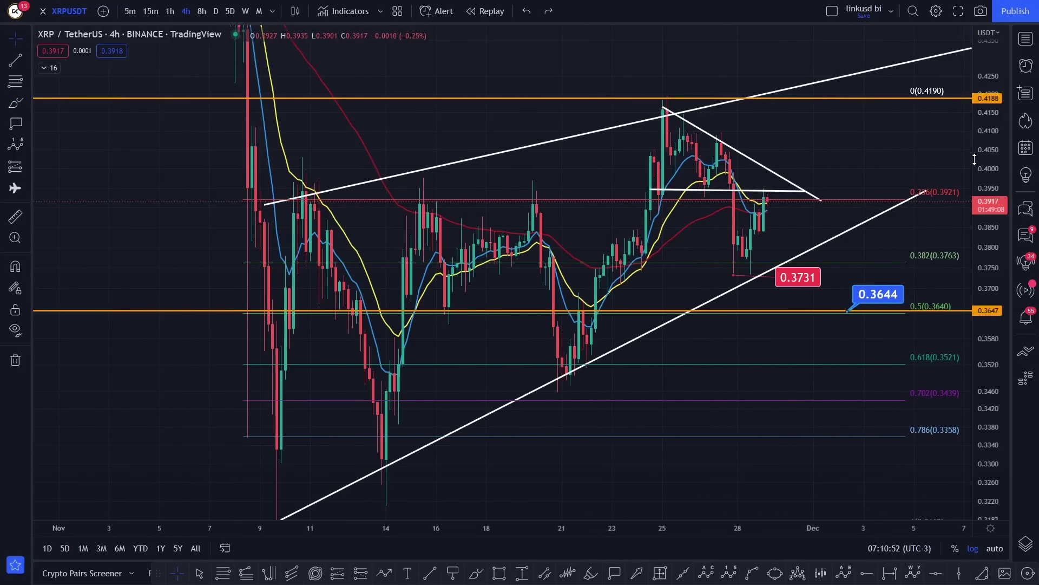
- Examine the early-November drop, the wedge and the Fibonacci levels below it down to the 0.2882 line
drag(992, 140, 991, 293)
drag(884, 186, 872, 192)
scroll(886, 186, down, 3)
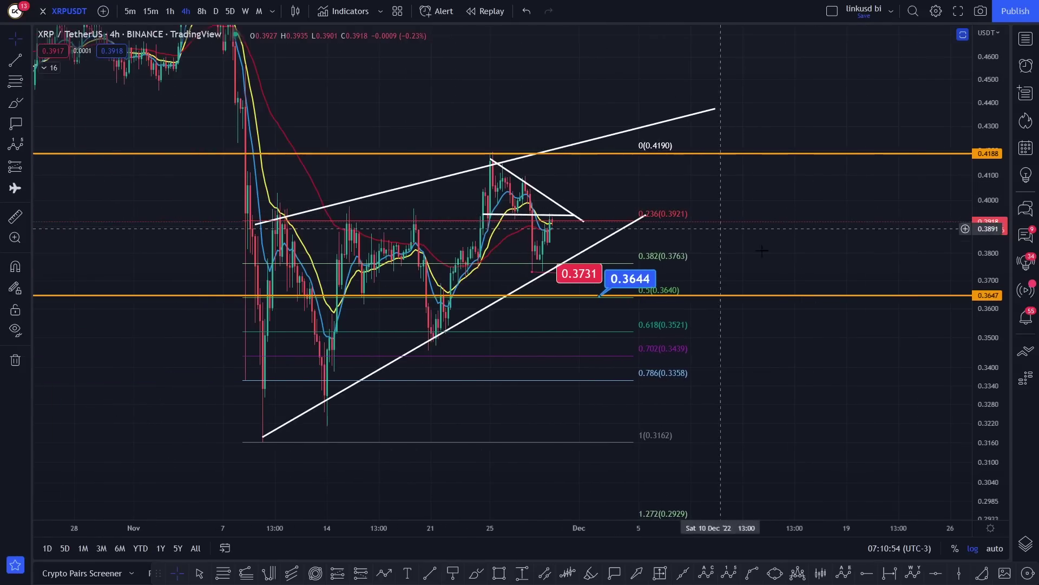
drag(992, 114, 991, 381)
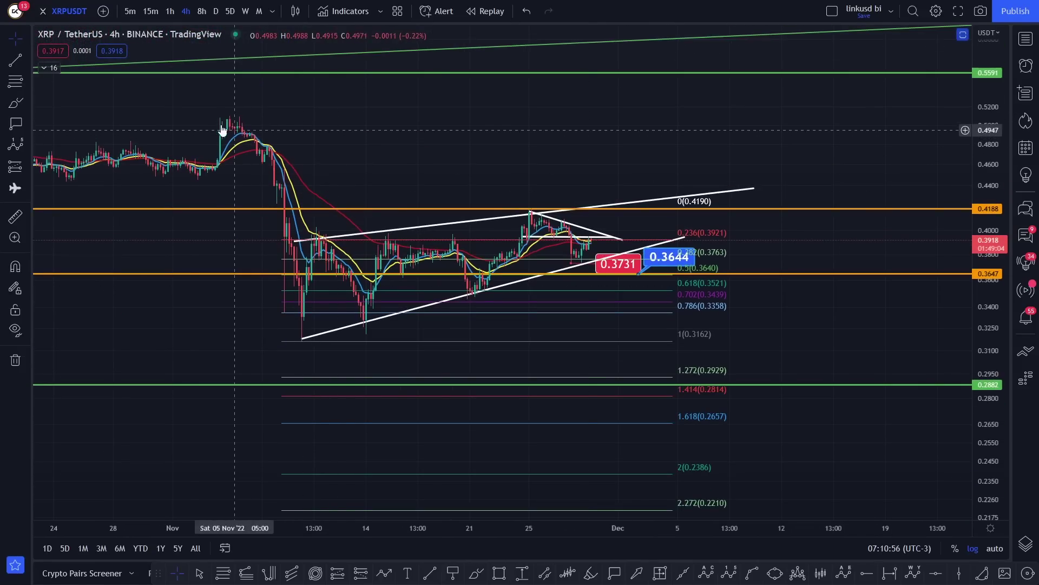
drag(219, 116, 262, 153)
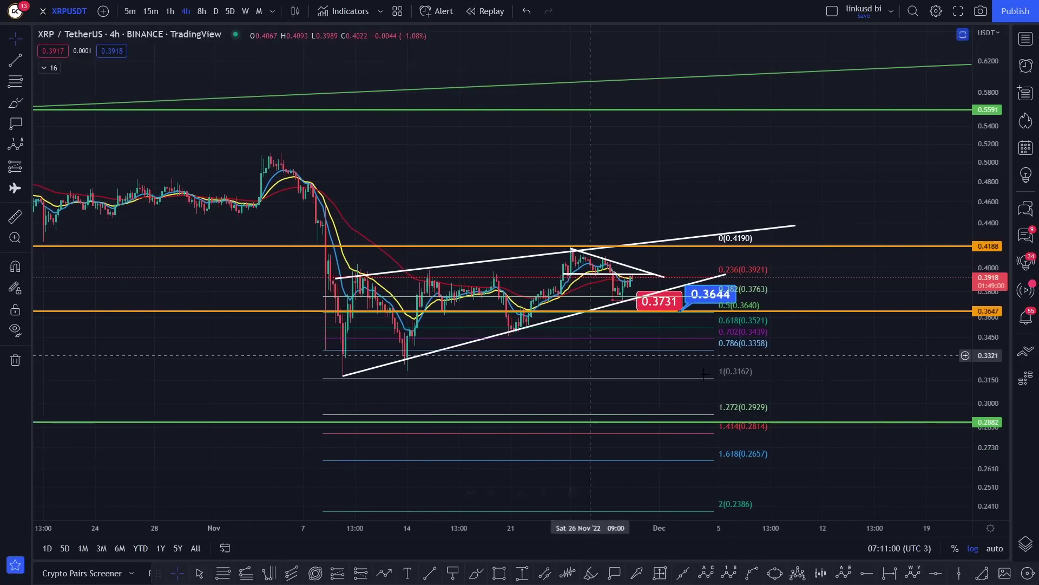
drag(803, 461, 736, 428)
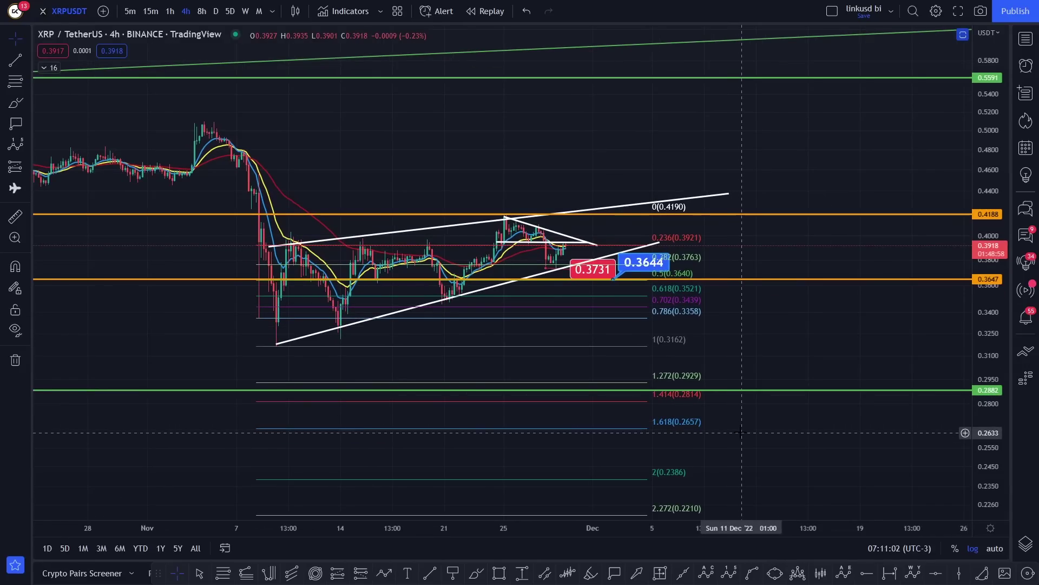
scroll(696, 348, up, 5)
drag(696, 347, 722, 373)
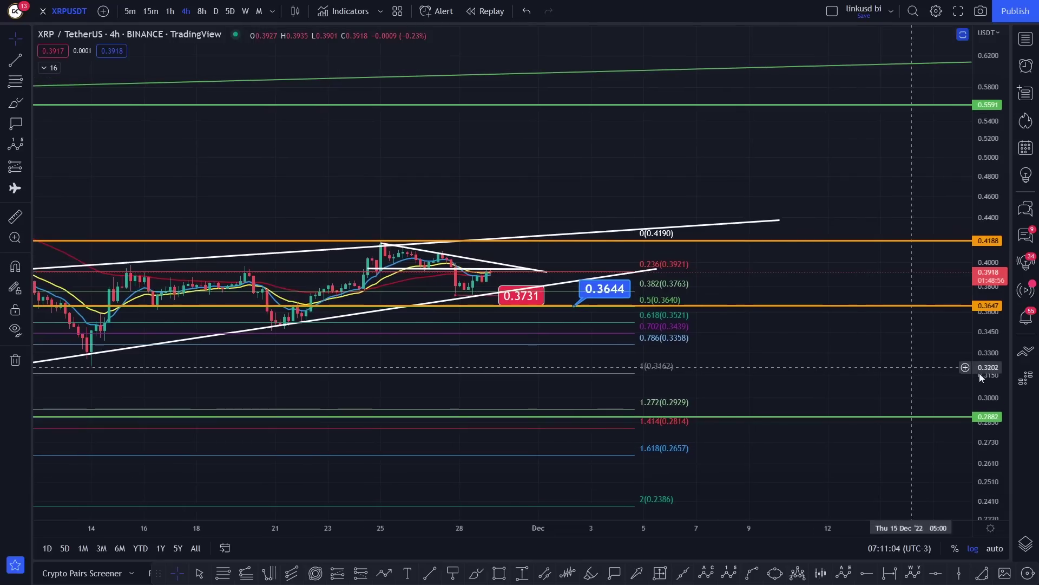
drag(989, 372, 992, 282)
scroll(742, 341, up, 3)
drag(755, 447, 861, 287)
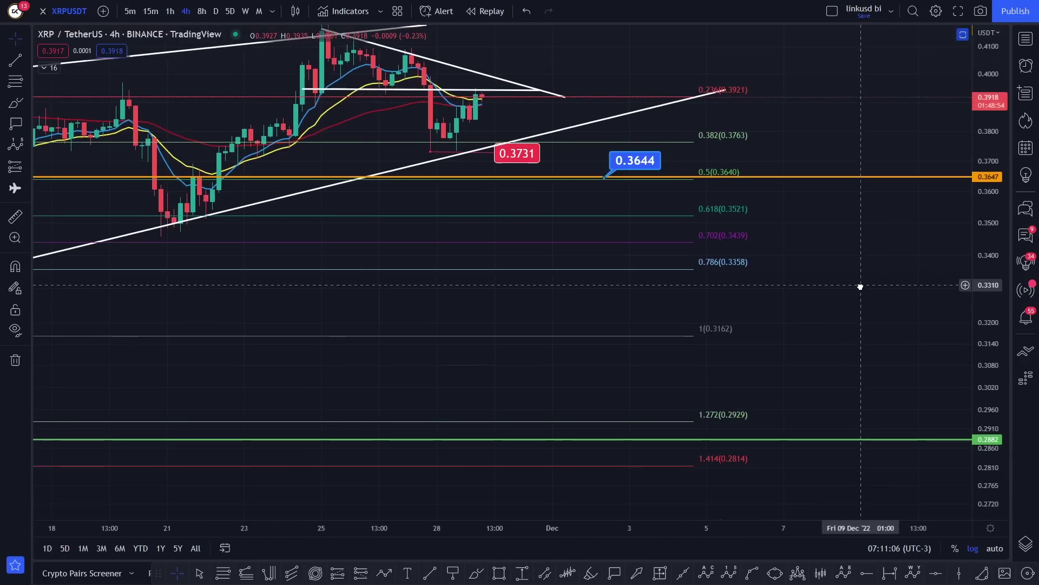
scroll(863, 149, down, 3)
mouse_move(881, 128)
mouse_down()
mouse_move(848, 173)
mouse_move(792, 173)
mouse_up()
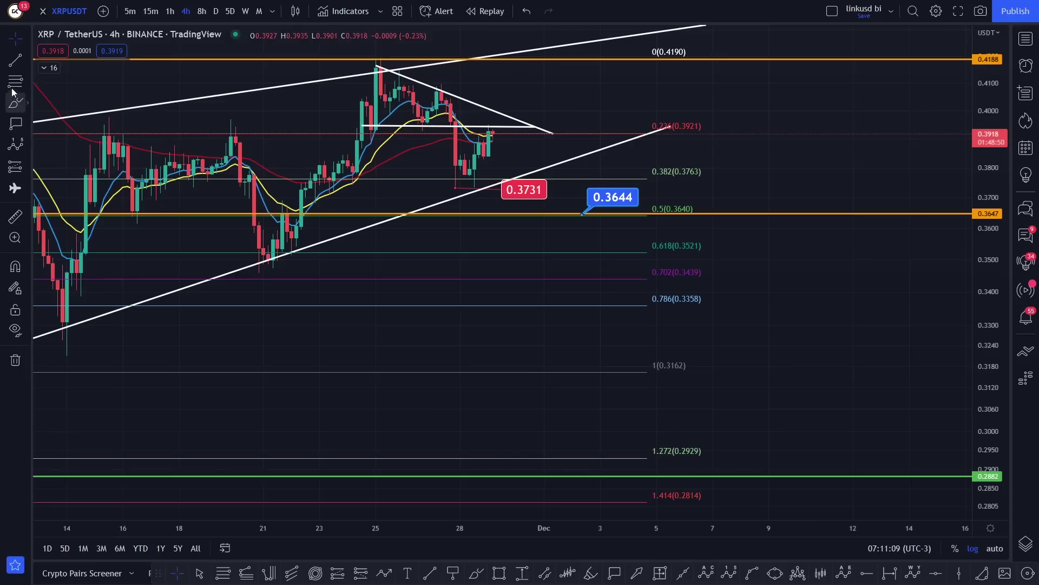
- Measure the percentage drop from the current price to the orange 0.3647 support line
click(15, 216)
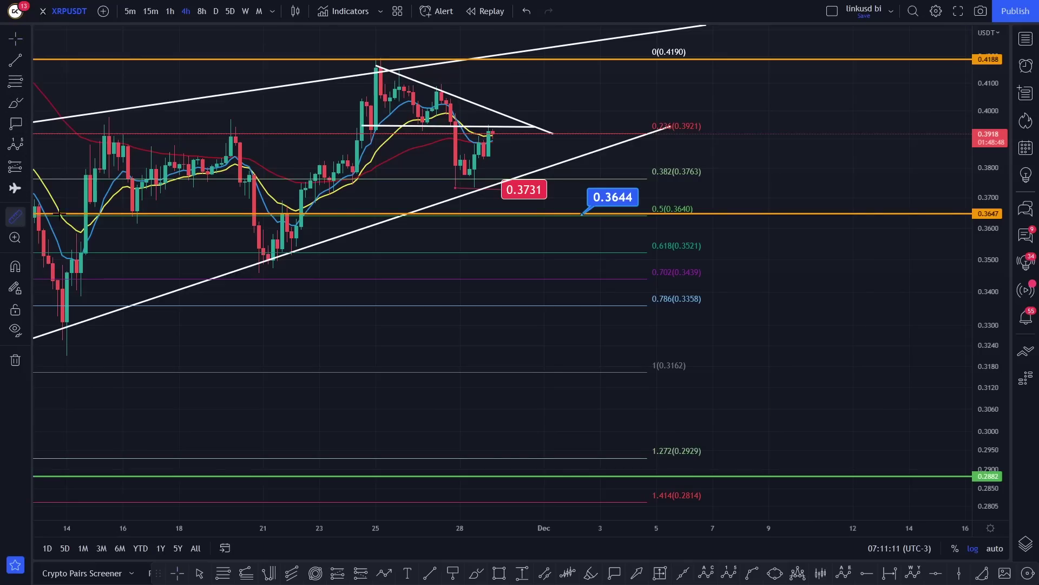
click(517, 133)
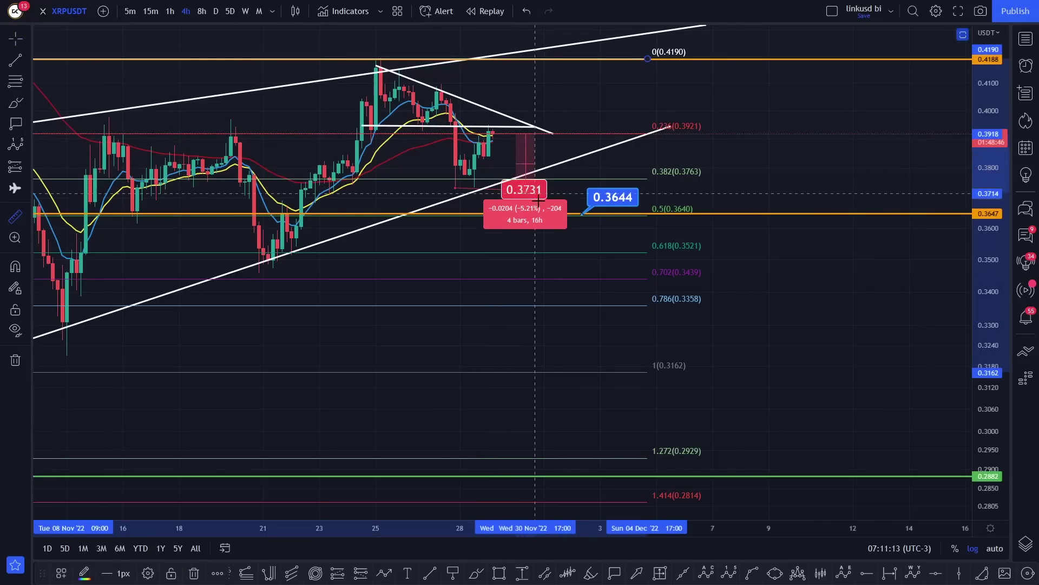
click(550, 212)
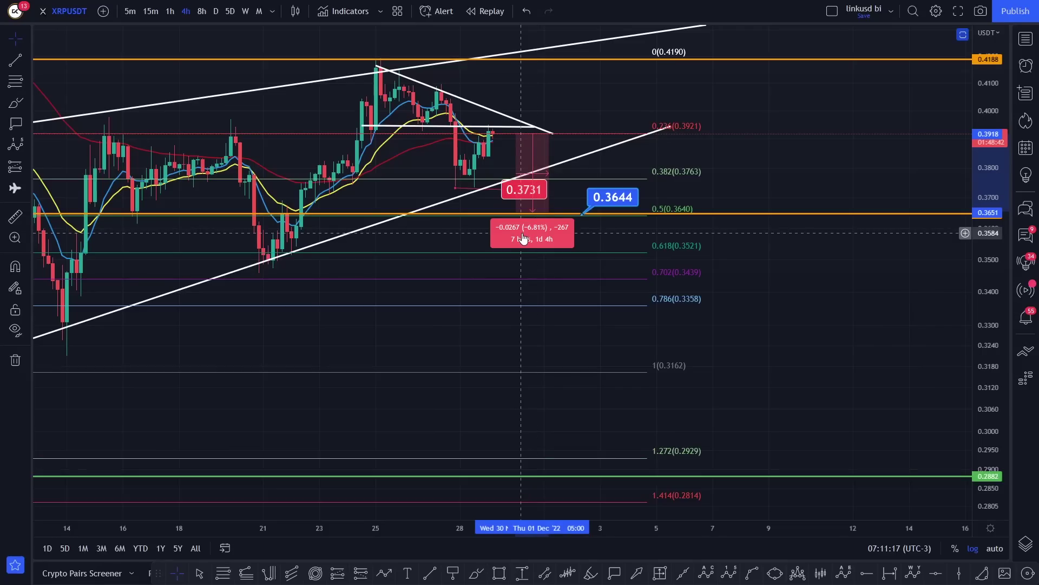
- Brush a price path from the current candle down to the 0.3647 line and sideways below the wedge, and circle the area around the 0.3644 label
drag(742, 341, 847, 322)
drag(989, 243, 988, 336)
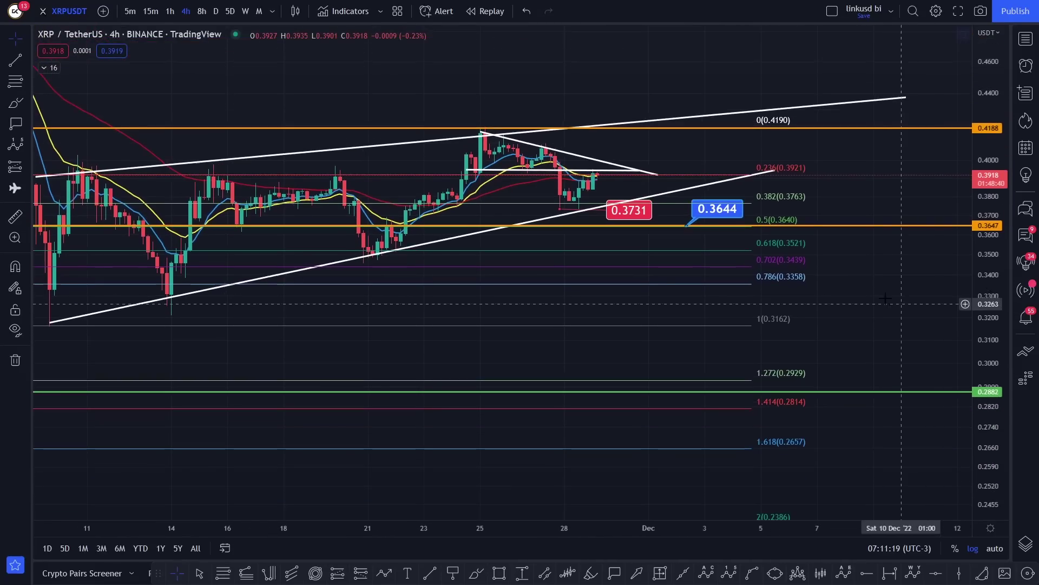
scroll(902, 304, down, 3)
click(15, 103)
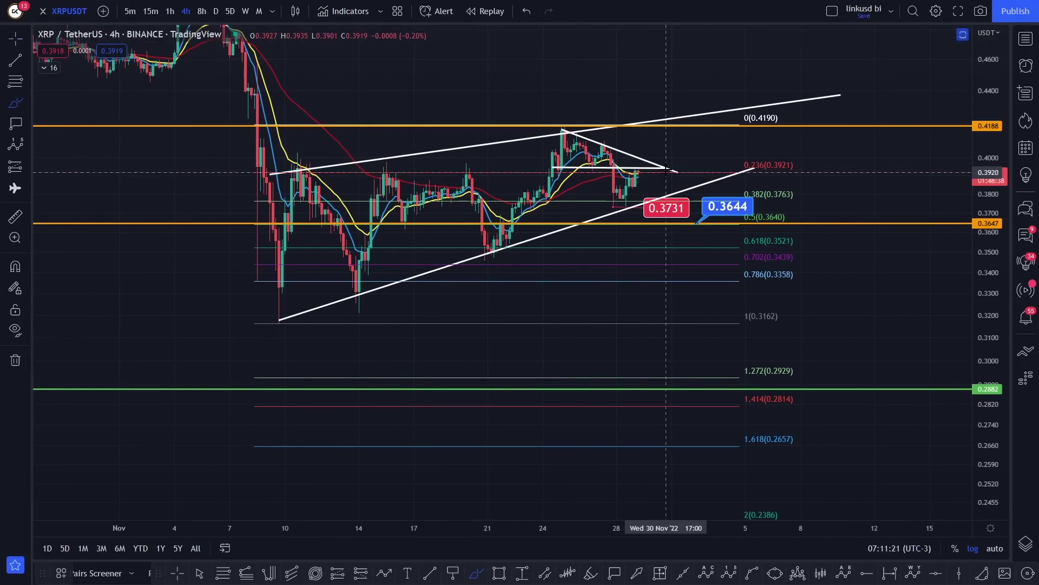
drag(636, 172, 659, 216)
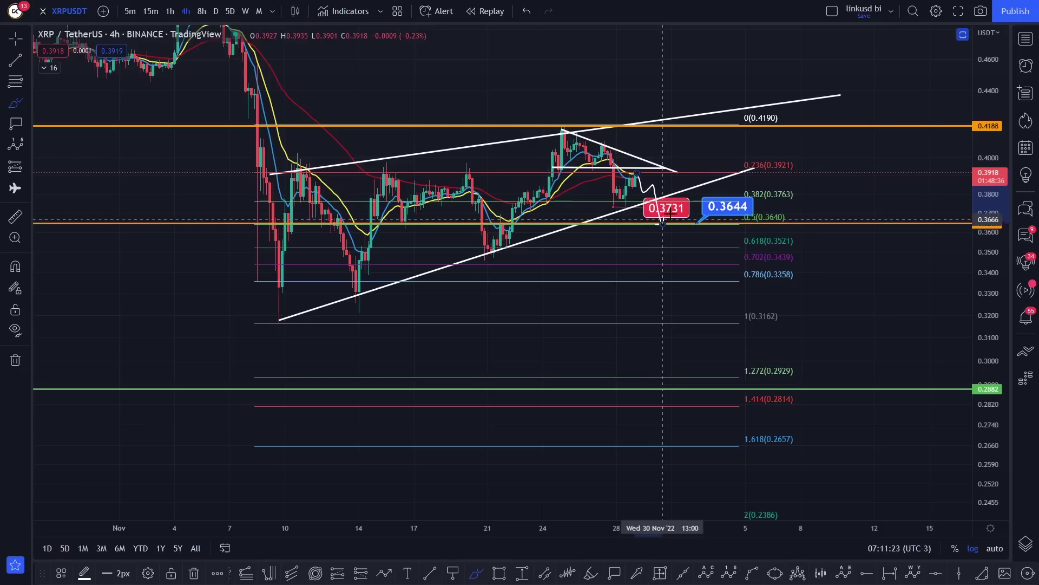
mouse_move(750, 193)
mouse_down()
mouse_move(725, 190)
mouse_move(761, 175)
mouse_up()
mouse_move(652, 201)
mouse_down()
mouse_move(659, 229)
mouse_move(732, 205)
mouse_up()
- Brush circles with arrows around the 21 November and 14 November lows on the wedge's lower trendline
drag(512, 238, 513, 240)
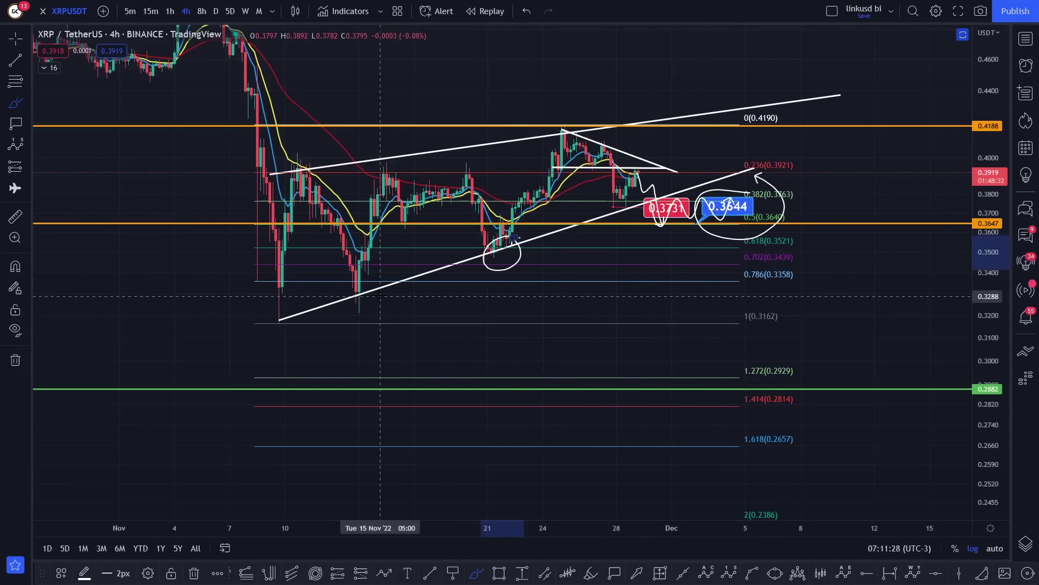
drag(361, 279, 364, 281)
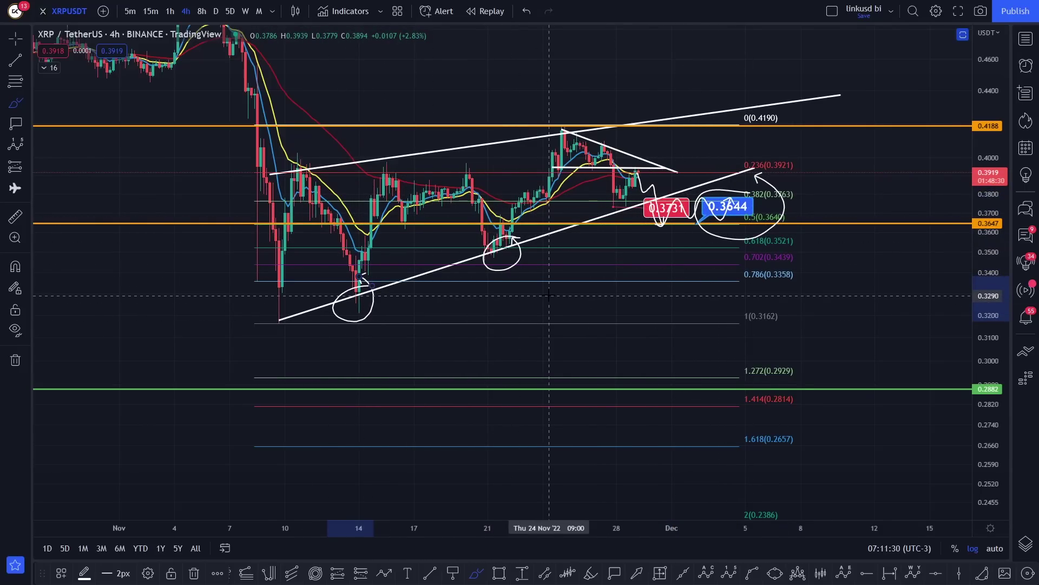
key(ctrl+z)
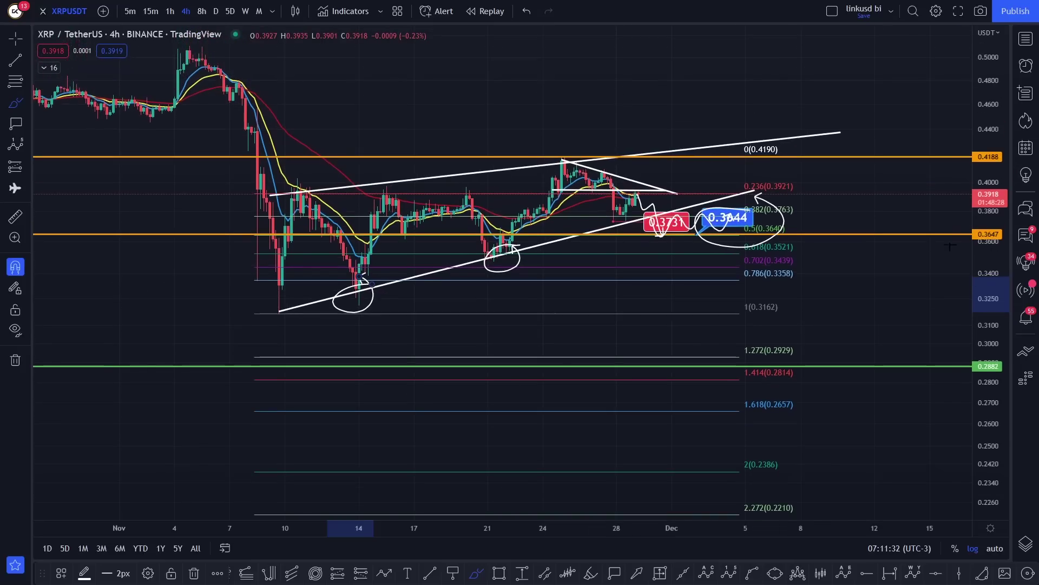
drag(988, 90, 989, 116)
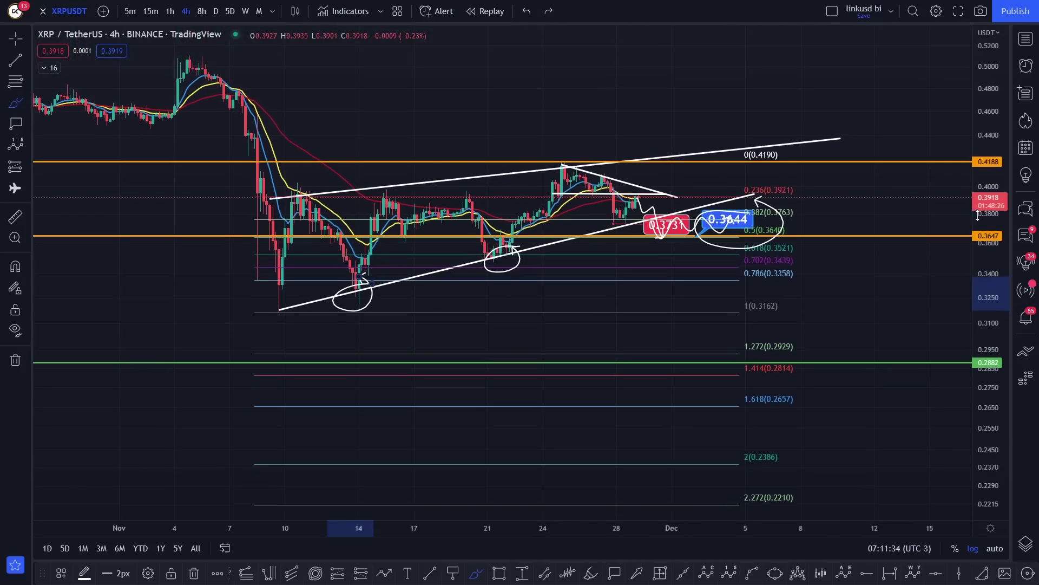
- Draw a trend line from the 4 November high to the early-November low, and move it to start at the 25 November high, ending at 0.2622
click(15, 59)
click(187, 62)
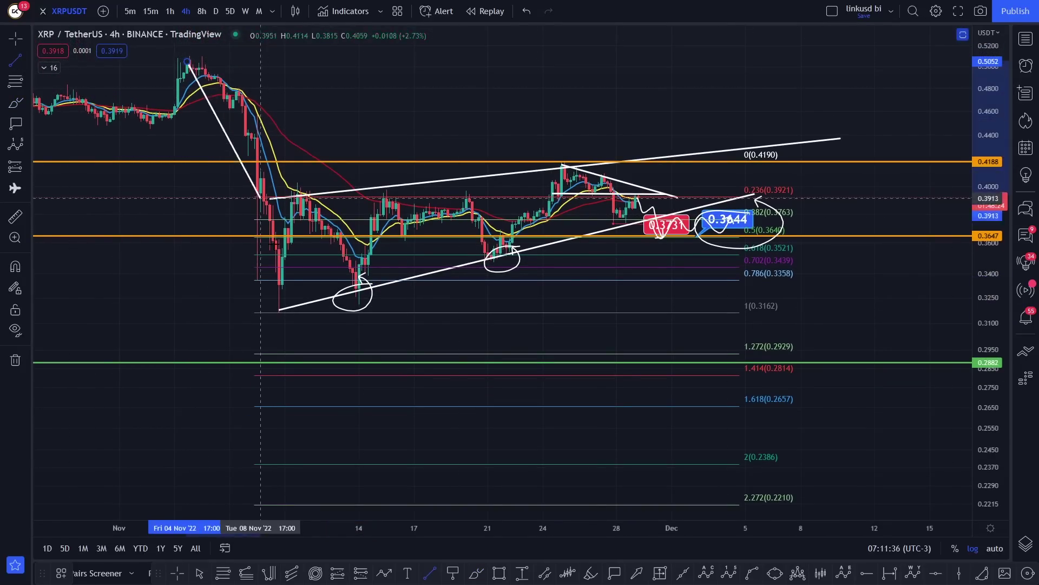
click(279, 307)
mouse_move(228, 176)
mouse_down()
mouse_move(626, 287)
mouse_move(663, 264)
mouse_move(602, 279)
mouse_up()
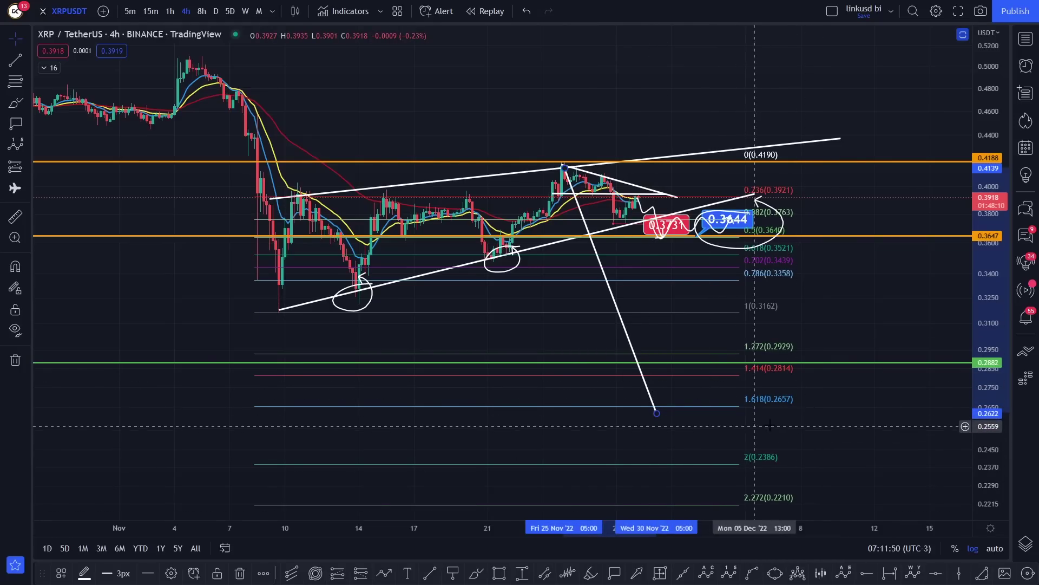
- Compare the projected drop with the May to June decline, and undo the trend line's move to the 25 November high
scroll(755, 413, down, 5)
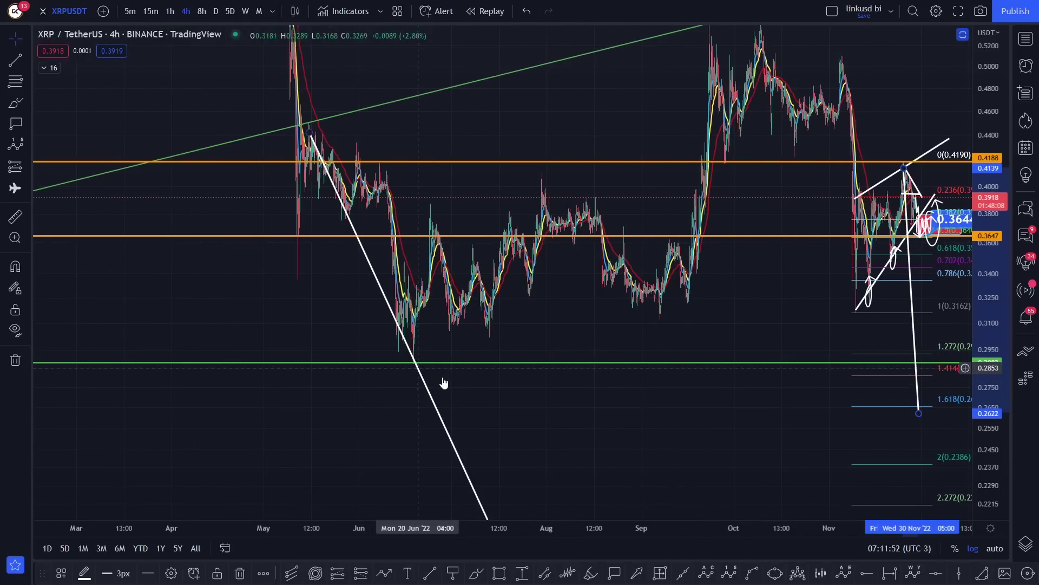
drag(441, 383, 343, 408)
drag(994, 156, 994, 187)
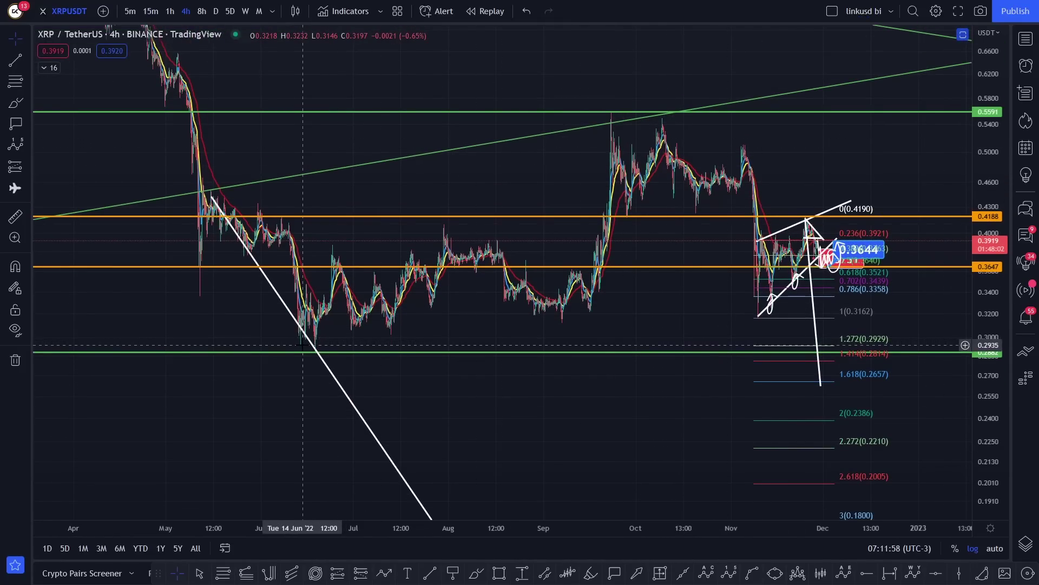
drag(631, 409, 435, 403)
key(ctrl+z)
key(ctrl+z)
key(ctrl+z)
key(ctrl+z)
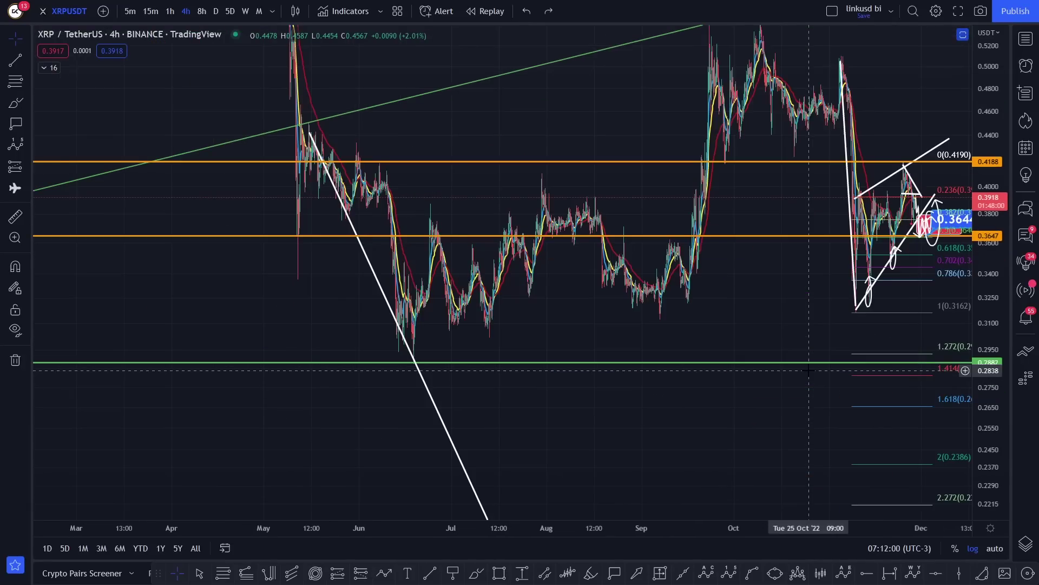
- Undo the trend line over the early-November drop and the brushed circles at the wedge lows and the 0.3644 label
key(ctrl+z)
key(ctrl+z)
scroll(807, 369, up, 7)
drag(790, 315, 255, 329)
scroll(469, 329, up, 1)
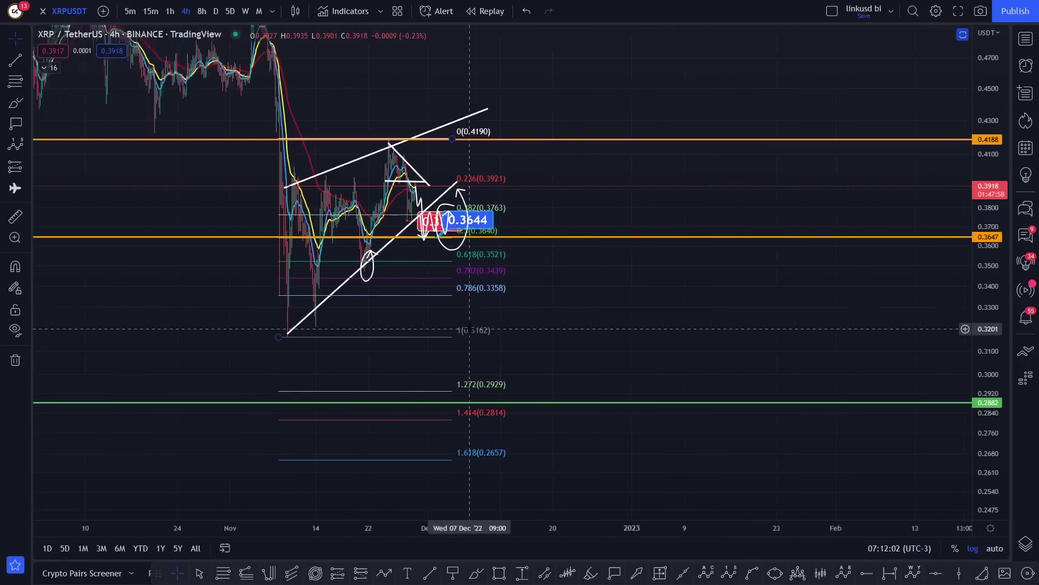
scroll(469, 329, up, 3)
drag(587, 318, 872, 352)
key(ctrl+z)
key(ctrl+z)
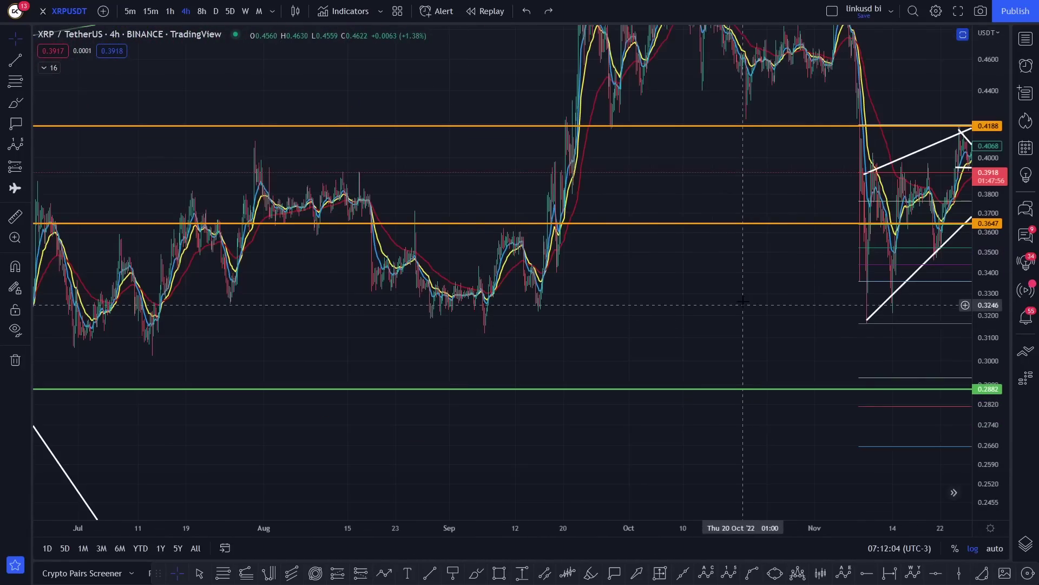
- Redo the last undone changes and delete the brushed path from the current price down to the 0.3647 line
key(ctrl+y)
key(ctrl+y)
scroll(726, 326, up, 8)
drag(693, 315, 907, 369)
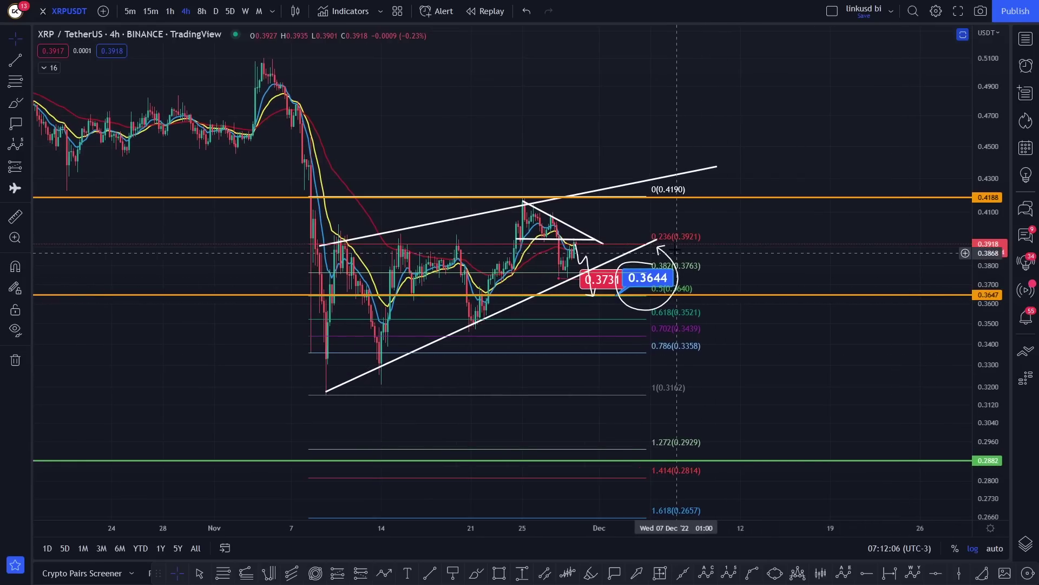
click(580, 263)
key(Delete)
- Brush a circle around the current candles at the triangle's lower line and an arrow rising to it from the 0.3731 low
drag(790, 369, 846, 413)
scroll(758, 381, up, 5)
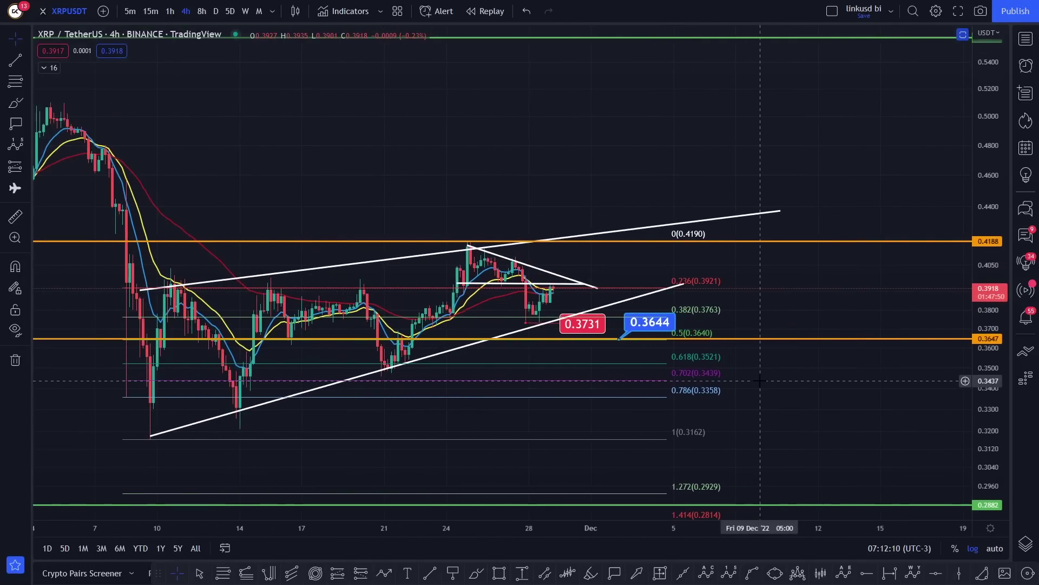
drag(981, 454, 981, 318)
drag(825, 330, 868, 283)
scroll(756, 283, up, 5)
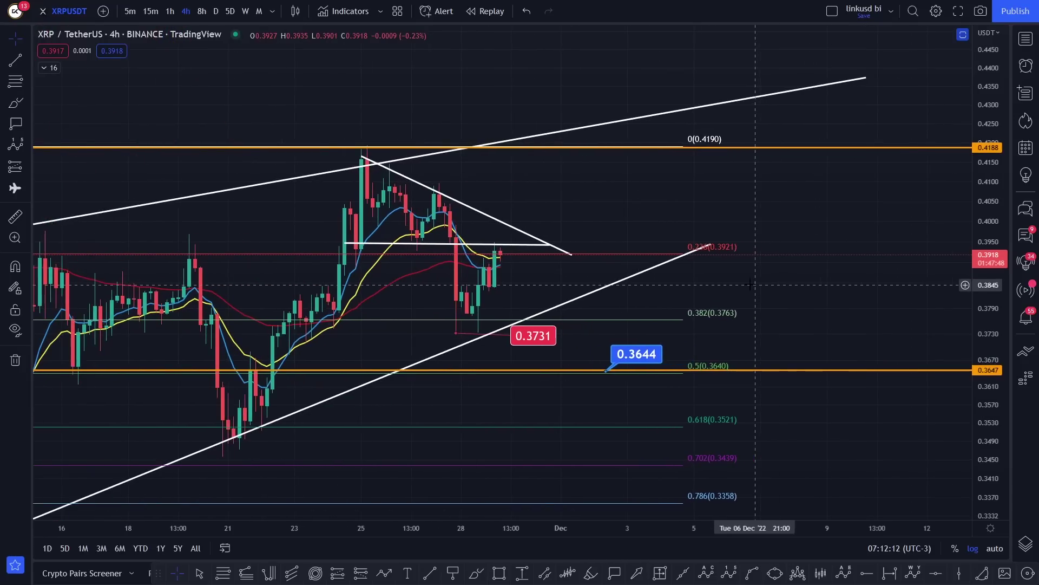
click(16, 103)
mouse_move(506, 232)
mouse_down()
mouse_move(490, 257)
mouse_move(477, 241)
mouse_move(507, 234)
mouse_up()
drag(458, 321, 507, 252)
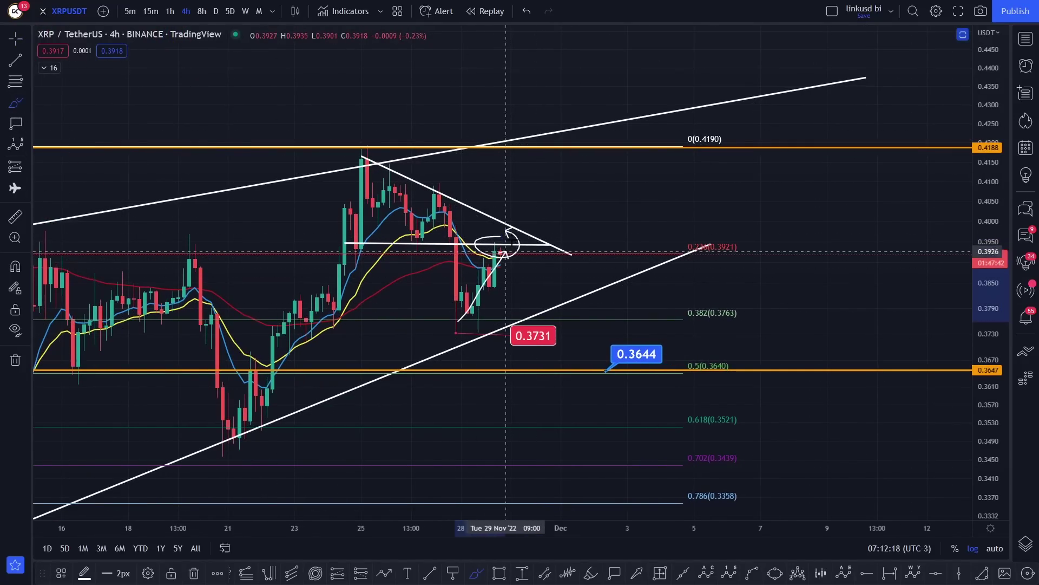
- Brush a circle around the triangle's lower line and a falling arrow to the 0.3521 Fibonacci level, undoing each stroke
mouse_move(447, 237)
mouse_down()
mouse_move(411, 224)
mouse_move(322, 232)
mouse_move(450, 238)
mouse_up()
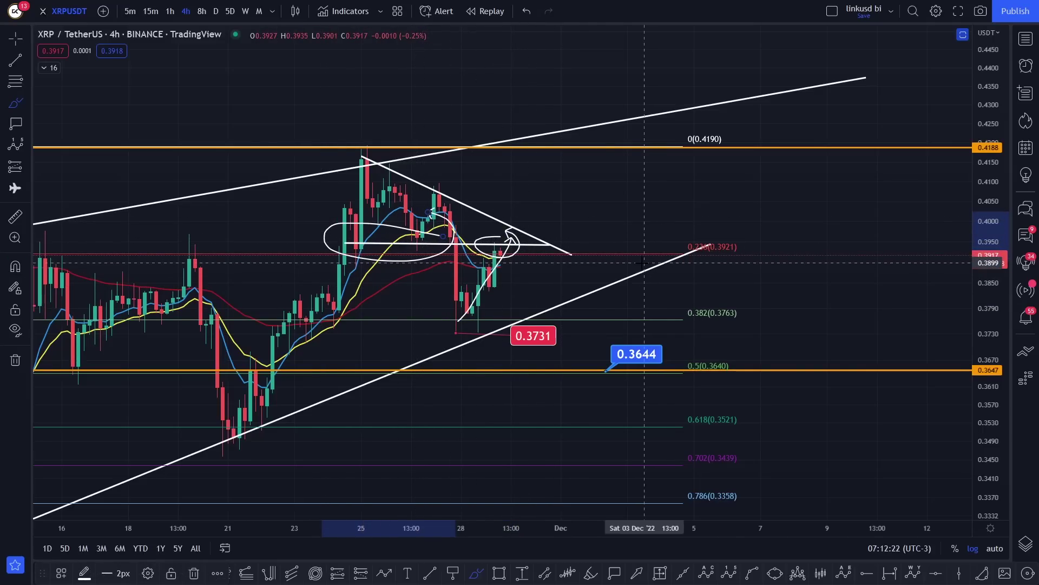
key(ctrl+z)
mouse_move(518, 245)
mouse_down()
mouse_move(539, 274)
mouse_move(583, 425)
mouse_up()
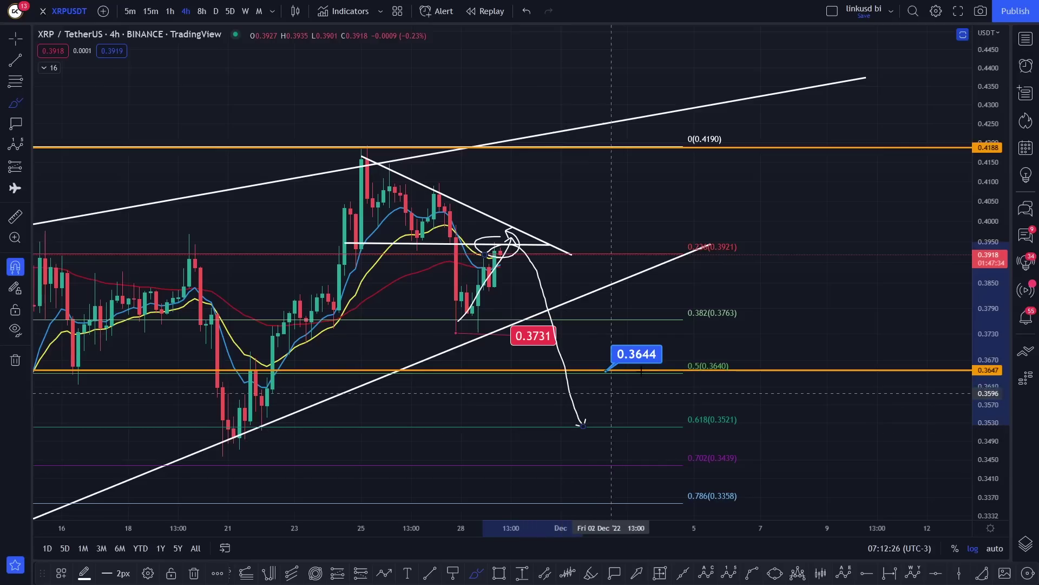
key(ctrl+z)
- Circle the 0.3644 label, trace the 21 November double bottom and its rally, and circle its breakout at the 0.3647 line
mouse_move(662, 340)
mouse_down()
mouse_move(595, 381)
mouse_move(669, 332)
mouse_up()
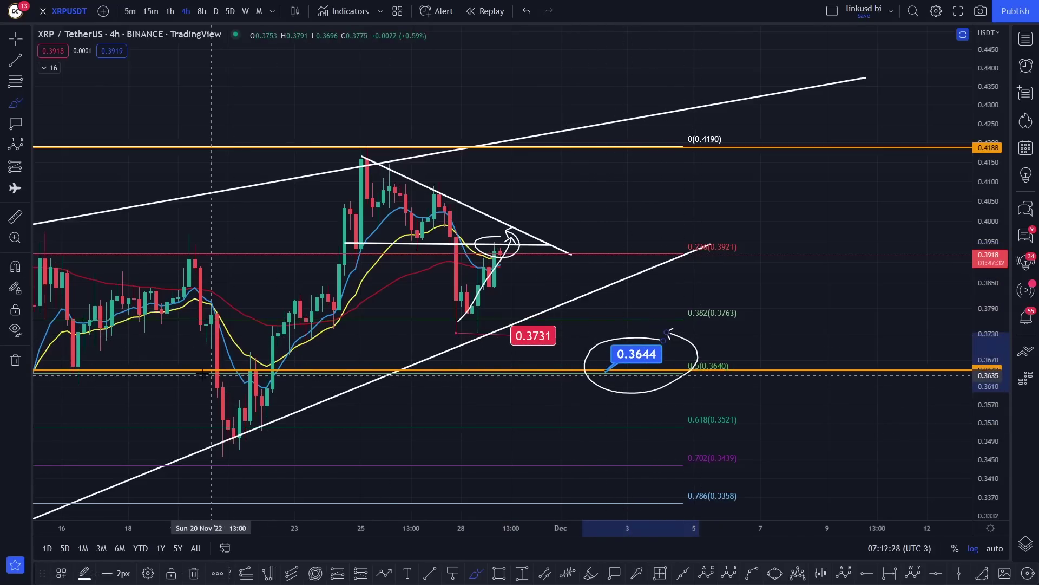
mouse_move(206, 371)
mouse_down()
mouse_move(213, 396)
mouse_move(285, 371)
mouse_move(389, 161)
mouse_up()
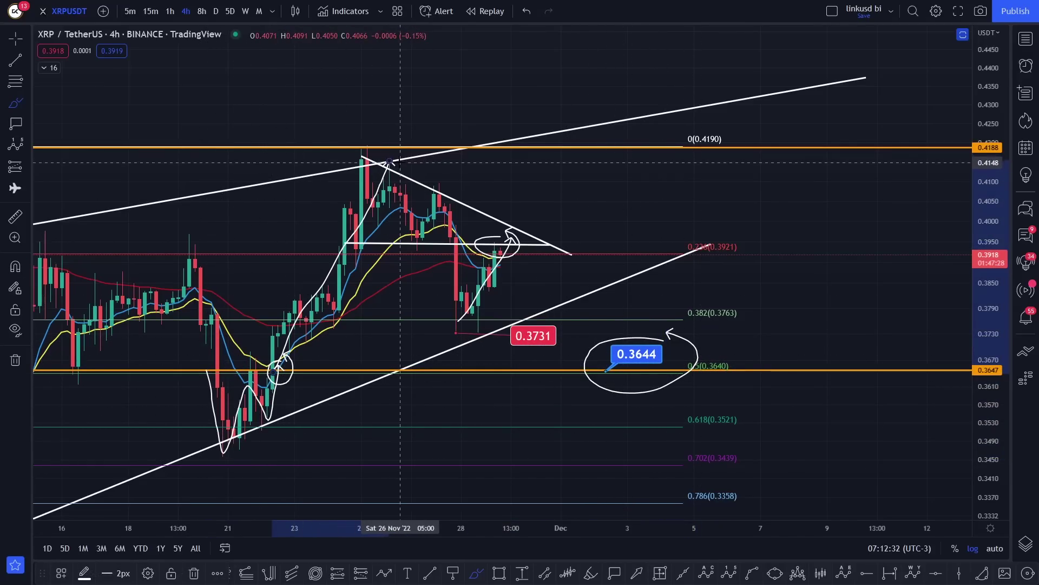
mouse_move(289, 364)
mouse_down()
mouse_move(246, 374)
mouse_move(289, 352)
mouse_move(311, 375)
mouse_move(283, 386)
mouse_move(300, 357)
mouse_up()
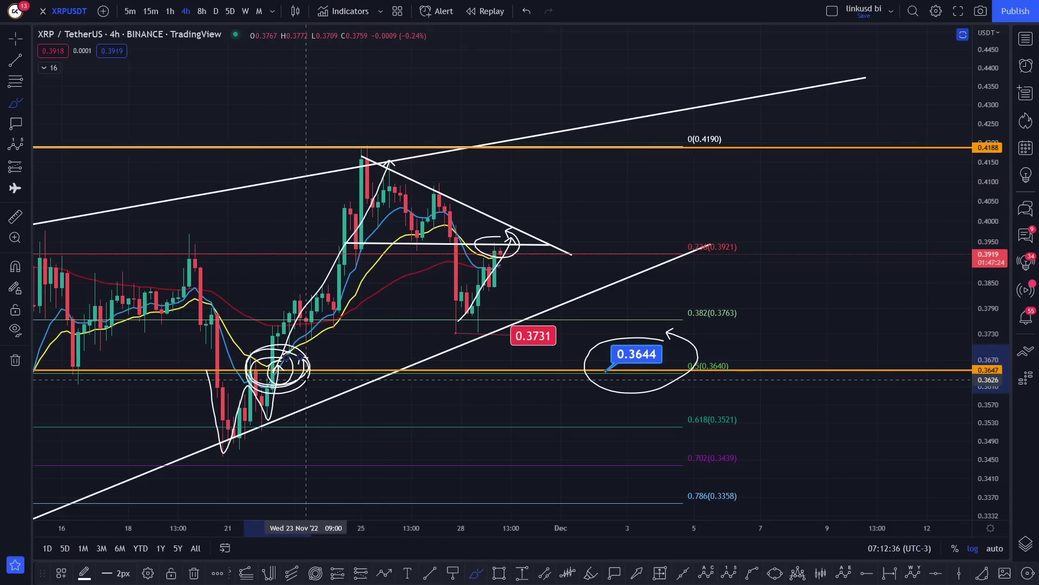
- Undo the rally arrow and breakout circles, circle the 0.3647 line beside the 0.3644 label, and undo the circles and double-bottom trace
key(ctrl+z)
key(ctrl+z)
mouse_move(582, 361)
mouse_down()
mouse_move(611, 382)
mouse_move(561, 358)
mouse_up()
mouse_move(680, 352)
mouse_down()
mouse_move(673, 396)
mouse_move(670, 339)
mouse_up()
key(ctrl+z)
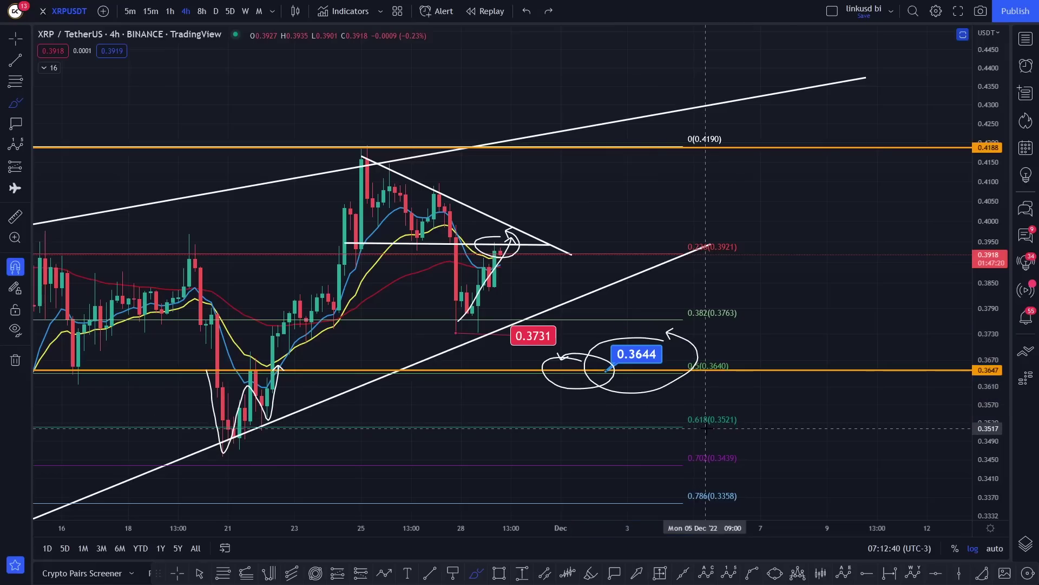
- Brush a path from the current price down to the 0.3647 line and zigzagging back to the wedge support, circle it, and undo the circle
mouse_move(506, 253)
mouse_down()
mouse_move(520, 314)
mouse_move(544, 352)
mouse_move(612, 296)
mouse_up()
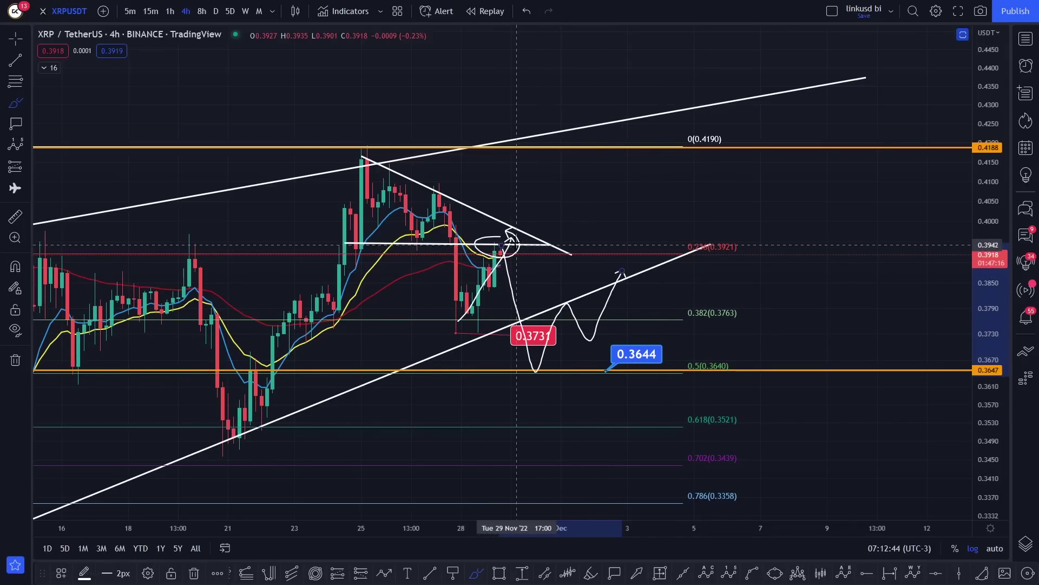
mouse_move(509, 239)
mouse_down()
mouse_move(515, 394)
mouse_move(523, 221)
mouse_up()
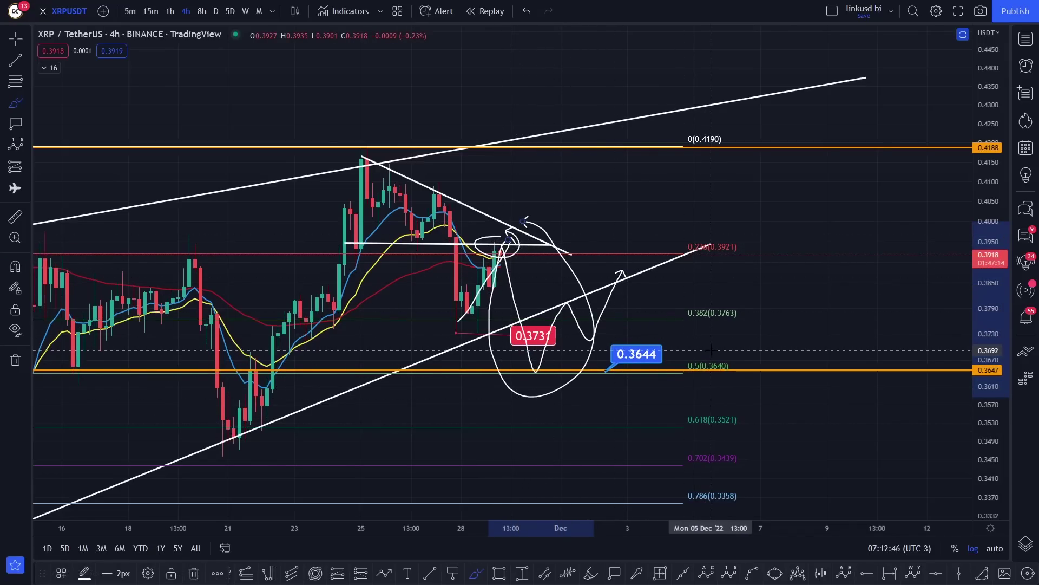
key(ctrl+z)
- Brush a circle and rising arrow at the 0.3731 lows, plus a falling arrow and circle at the 0.3647 line, and undo them
mouse_move(462, 308)
mouse_down()
mouse_move(466, 353)
mouse_move(484, 292)
mouse_up()
drag(446, 332, 494, 234)
mouse_move(527, 234)
mouse_down()
mouse_move(488, 233)
mouse_move(539, 380)
mouse_up()
key(ctrl+z)
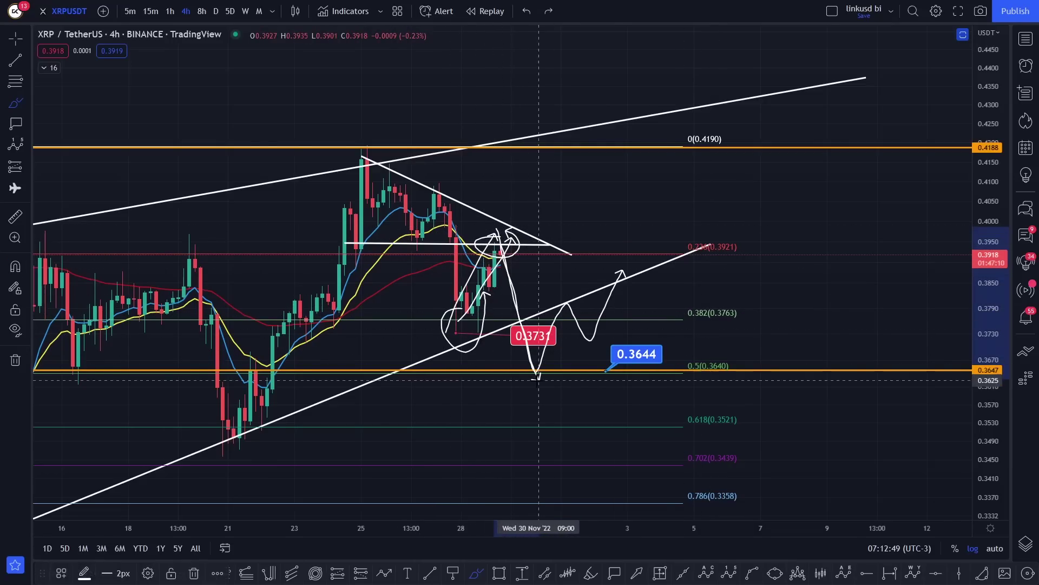
mouse_move(547, 338)
mouse_down()
mouse_move(523, 394)
mouse_move(551, 325)
mouse_up()
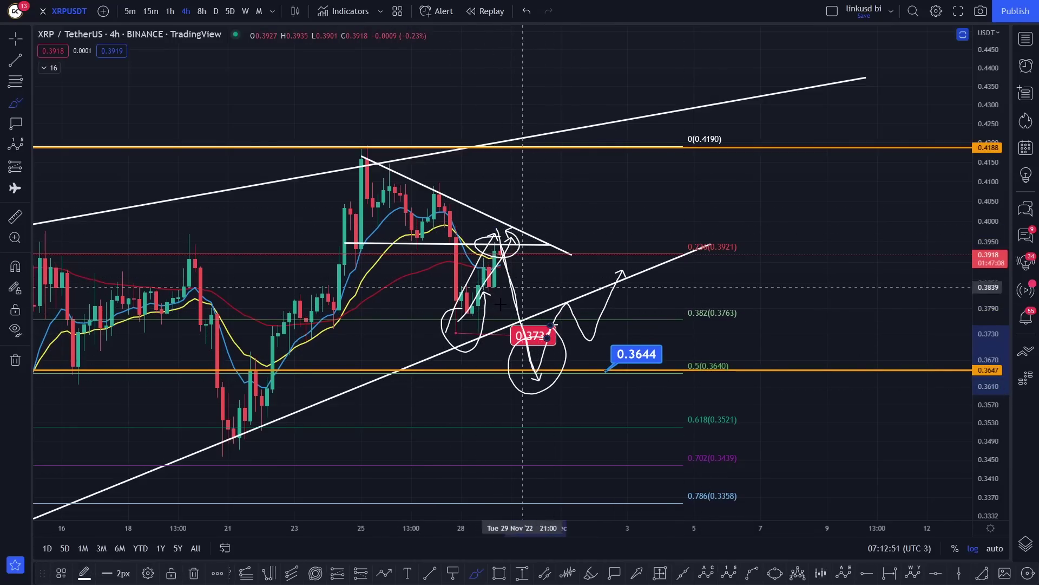
key(ctrl+z)
key(ctrl+z)
- Brush a zigzag path breaking upward out of the triangle toward the 0.4188 line and circle the breakout area
drag(510, 233, 550, 208)
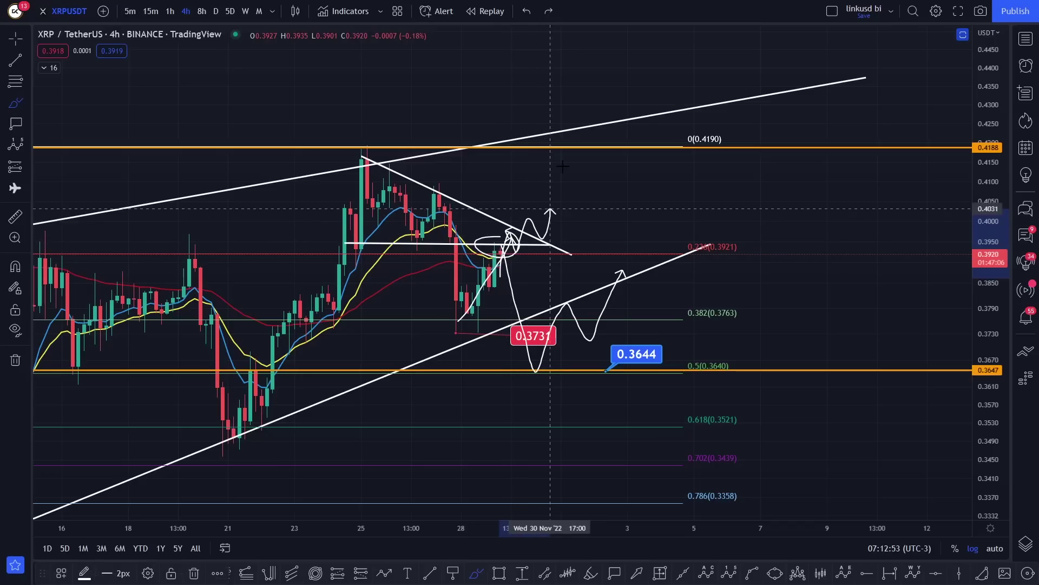
drag(563, 167, 595, 155)
mouse_move(502, 220)
mouse_down()
mouse_move(533, 238)
mouse_move(517, 175)
mouse_up()
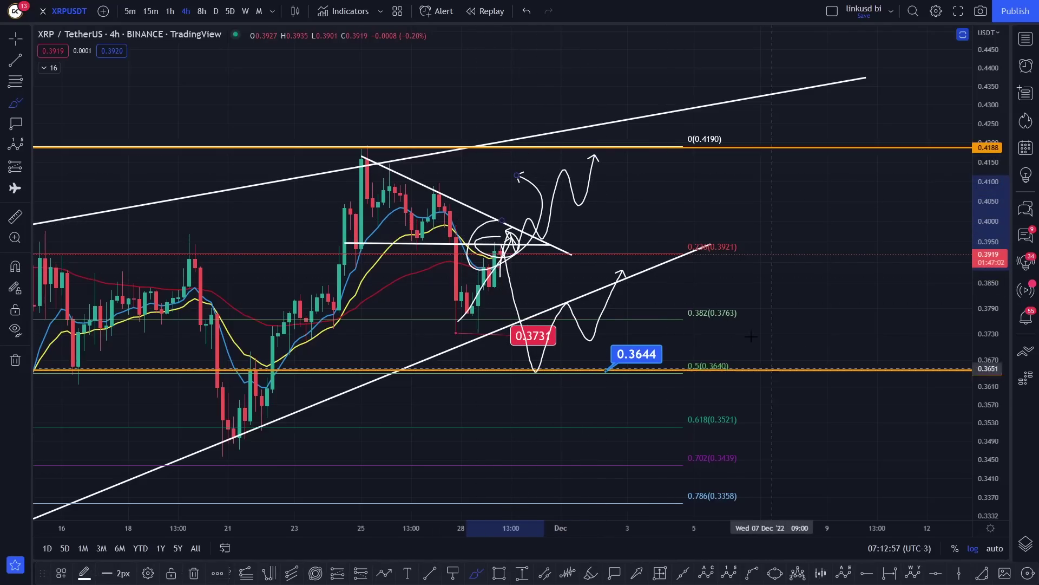
- Undo all remaining brush annotations on the chart and leave the Brush tool
key(ctrl+z)
key(ctrl+z)
key(ctrl+z)
key(ctrl+z)
key(ctrl+z)
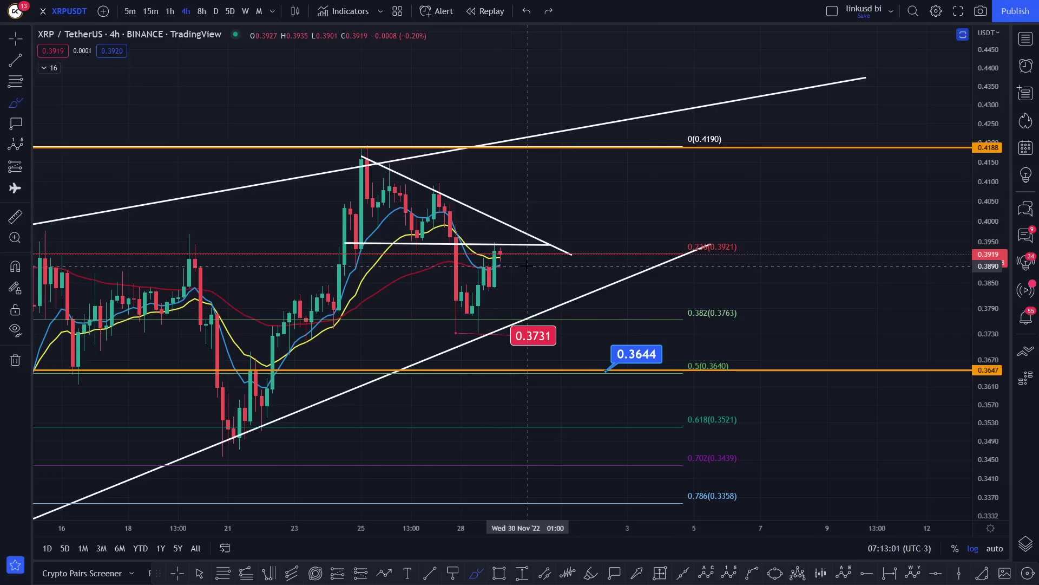
key(Escape)
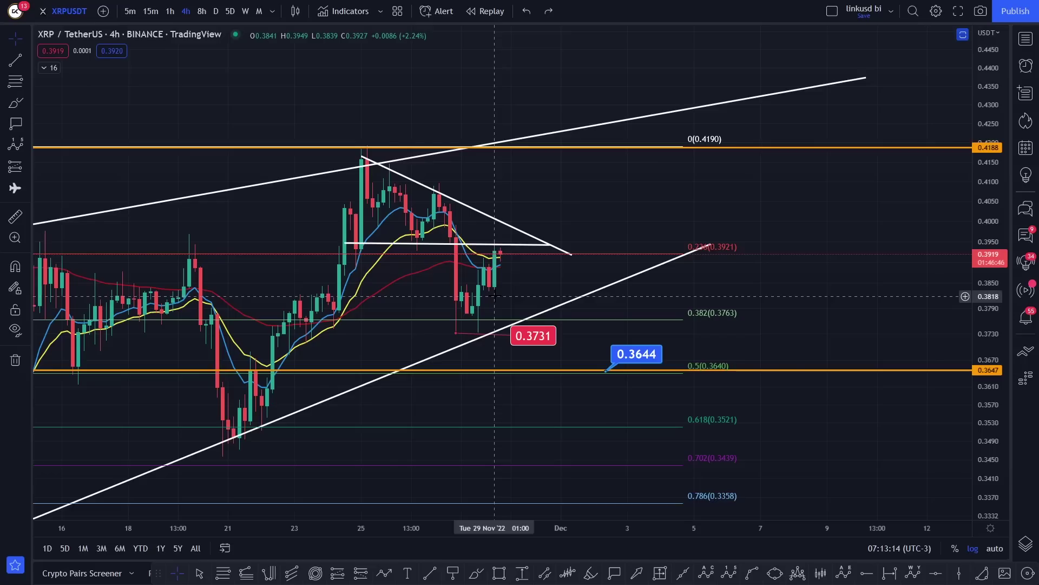
- Measure the price move from the current price up to the triangle's lower line, and clear the measurement
click(12, 217)
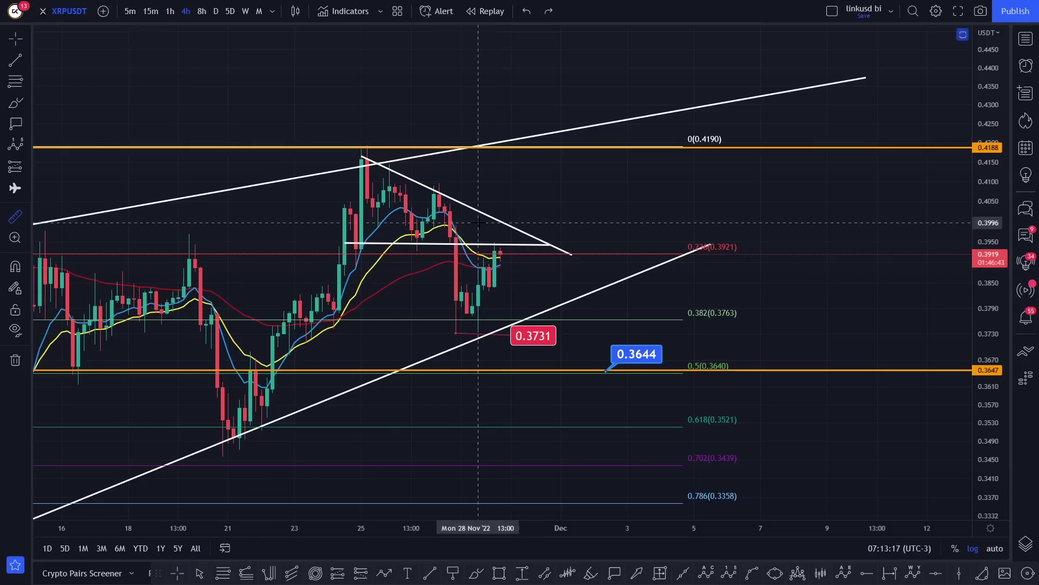
click(523, 253)
click(521, 242)
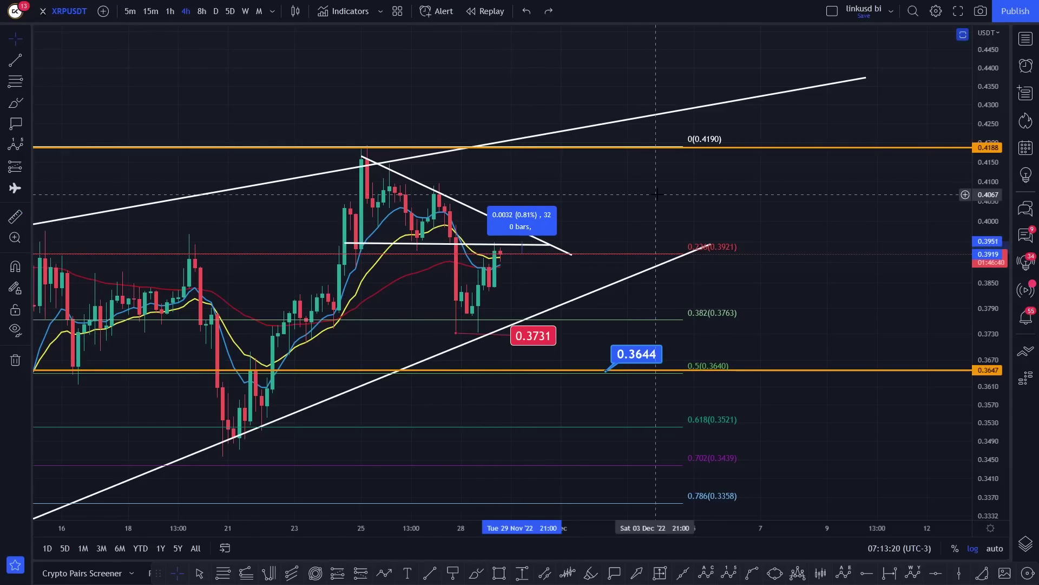
click(657, 194)
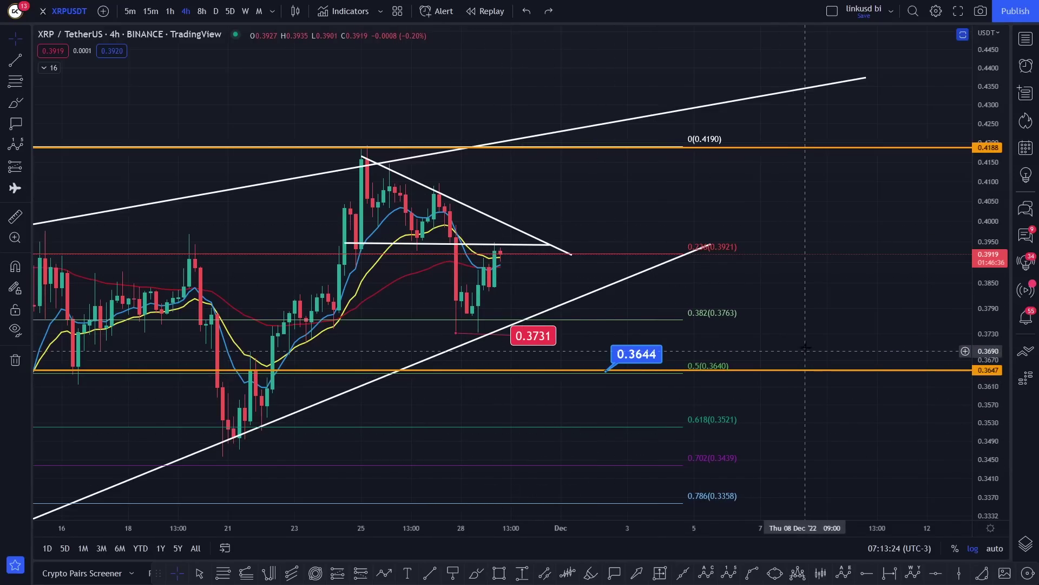
- Brush a rising zigzag path from the current price through the triangle to the 0.4188 line and circle that target
drag(807, 352, 844, 328)
drag(999, 211, 971, 278)
scroll(849, 302, down, 4)
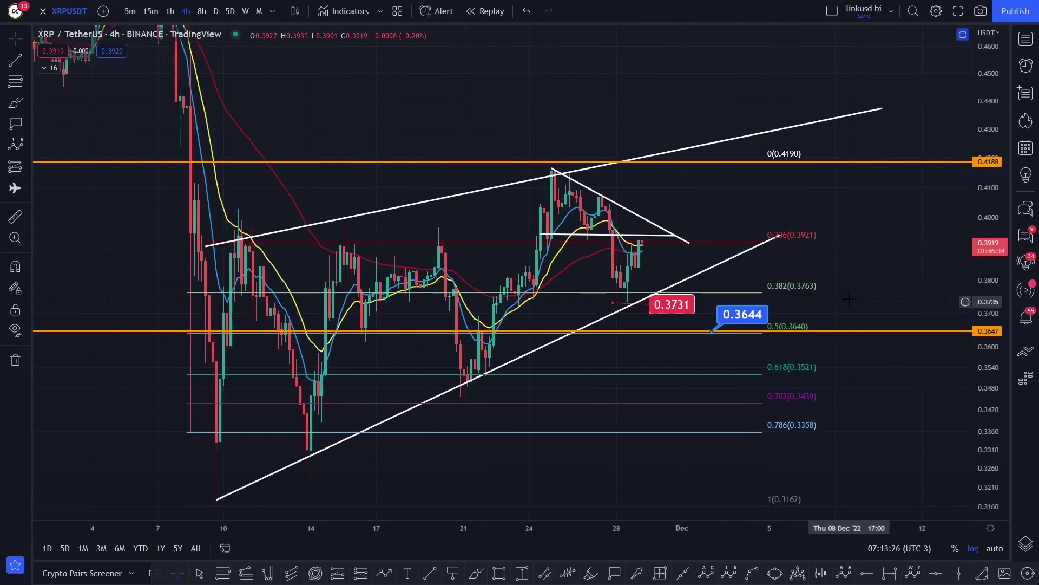
drag(892, 283, 846, 293)
click(23, 102)
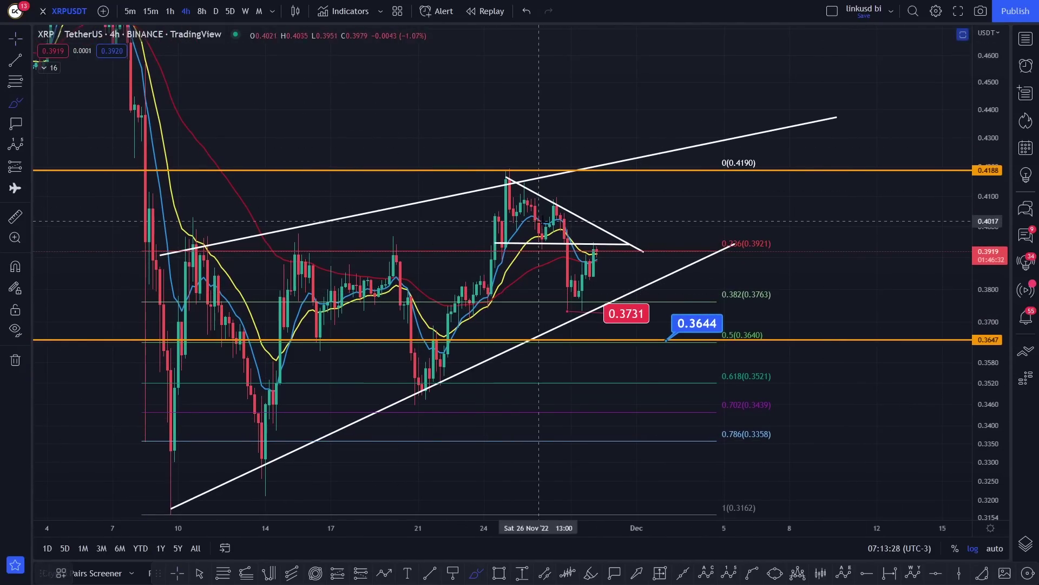
mouse_move(588, 278)
mouse_down()
mouse_move(598, 247)
mouse_move(710, 134)
mouse_up()
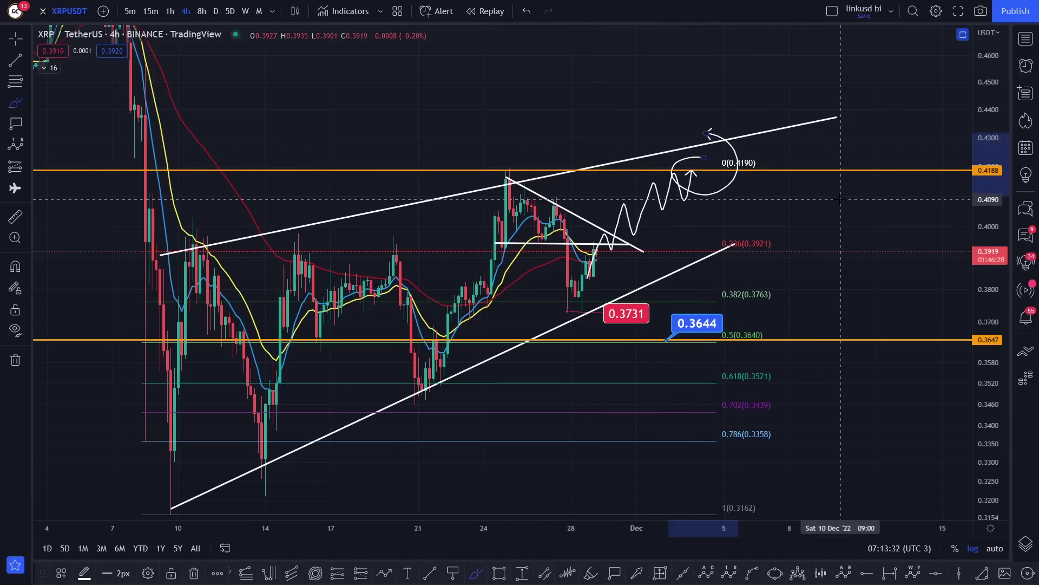